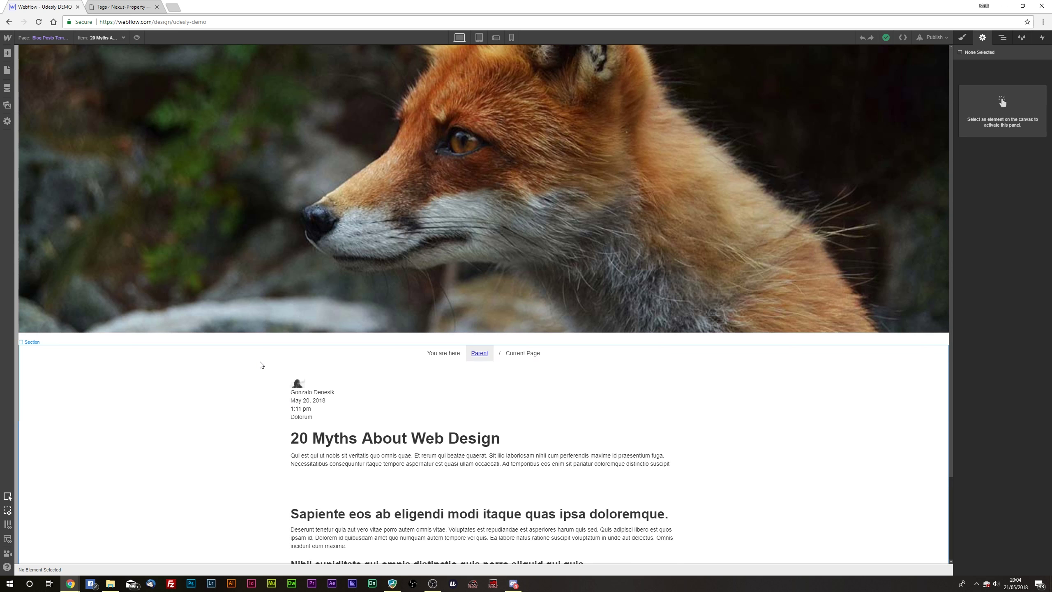
Add a container to the section directly beneath the breadcrumbs
click(244, 373)
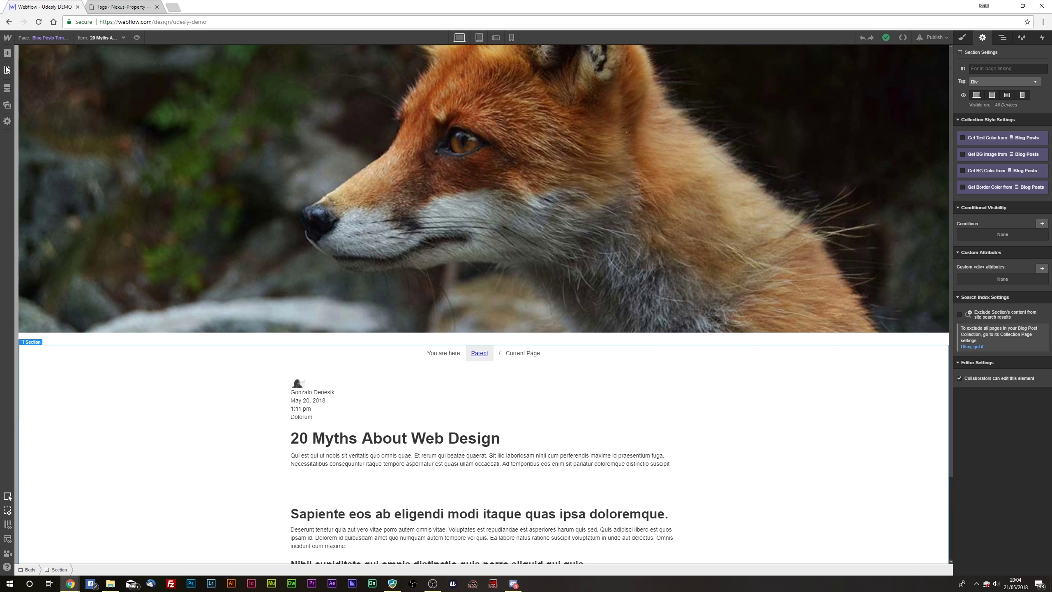
click(7, 52)
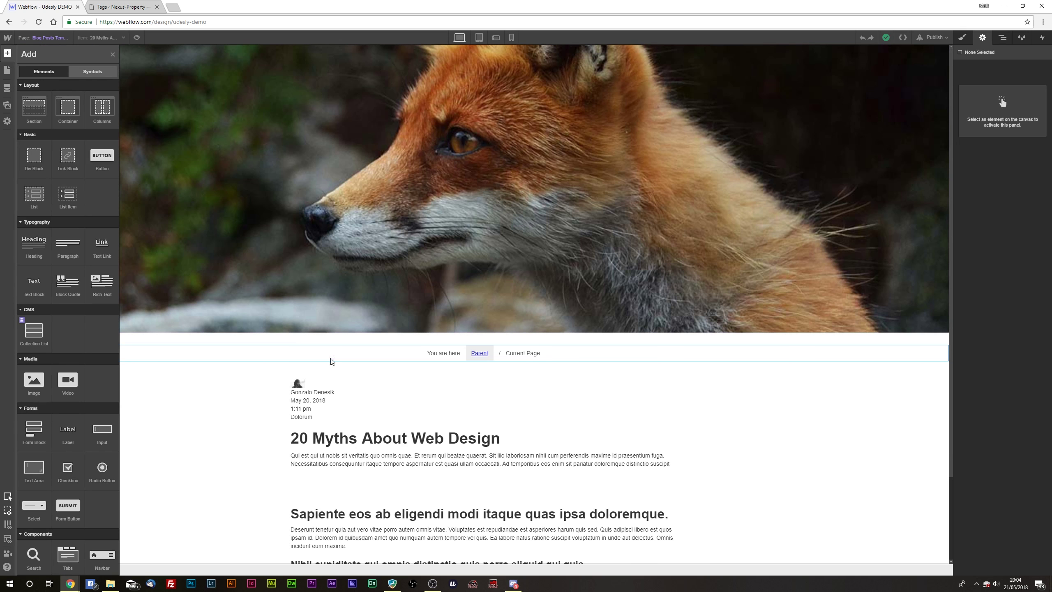
drag(67, 107, 340, 374)
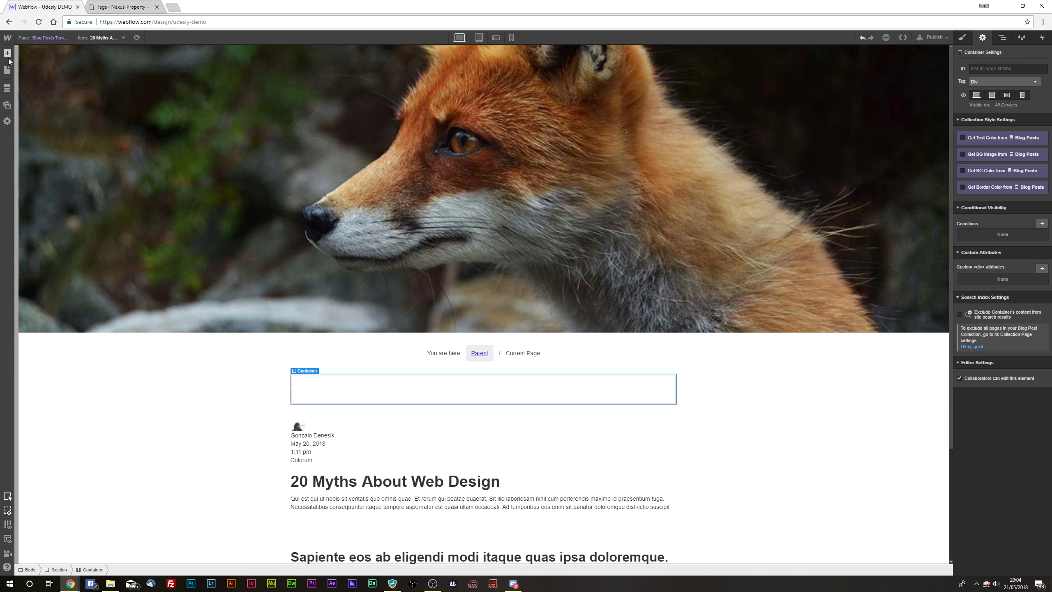
Place a collection list inside the new container and connect it to the Categories collection
click(7, 54)
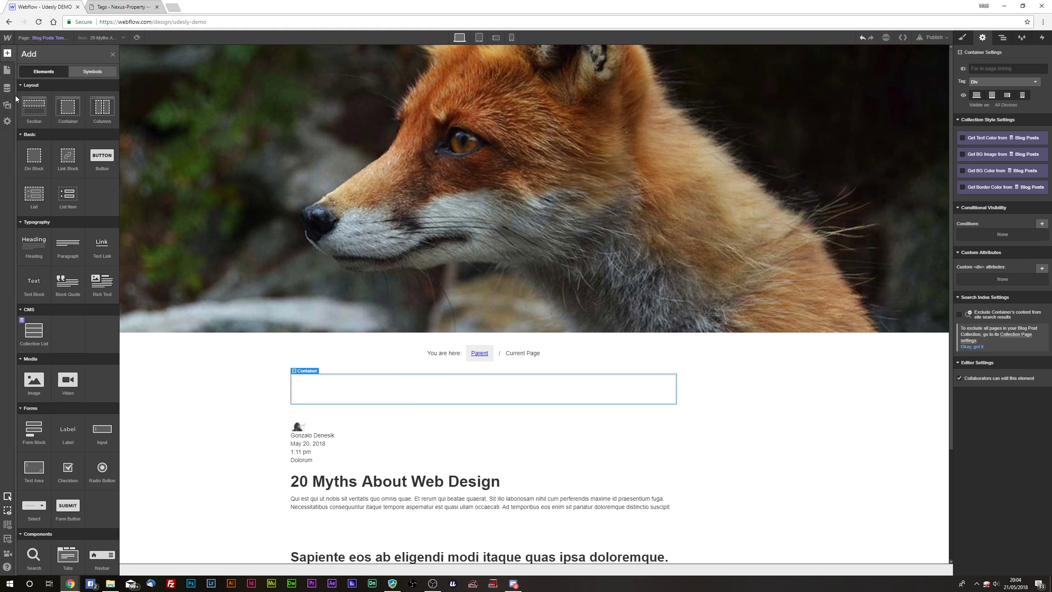
drag(35, 338, 362, 392)
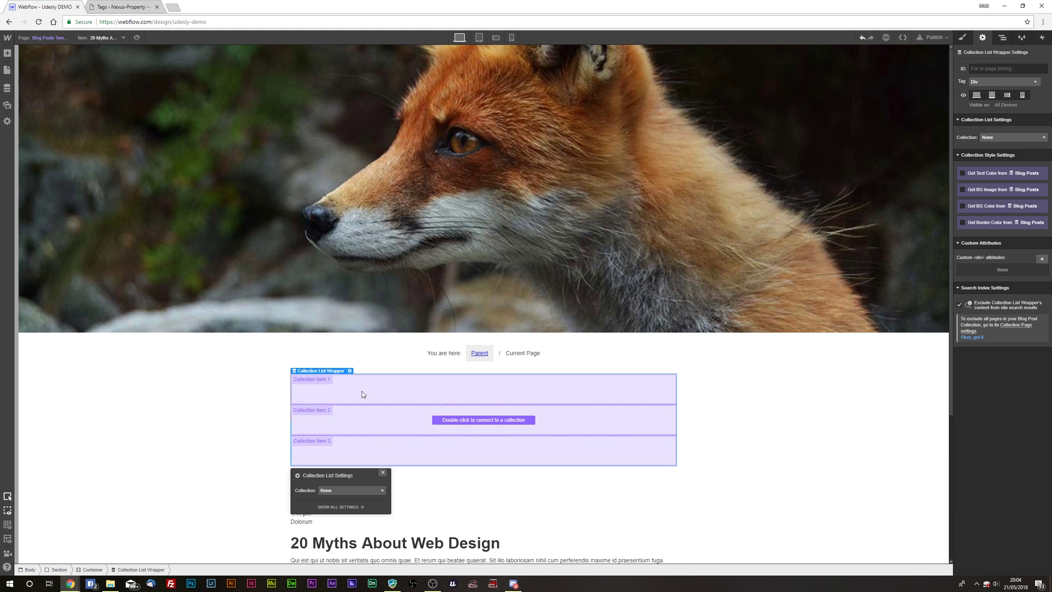
click(349, 490)
click(335, 508)
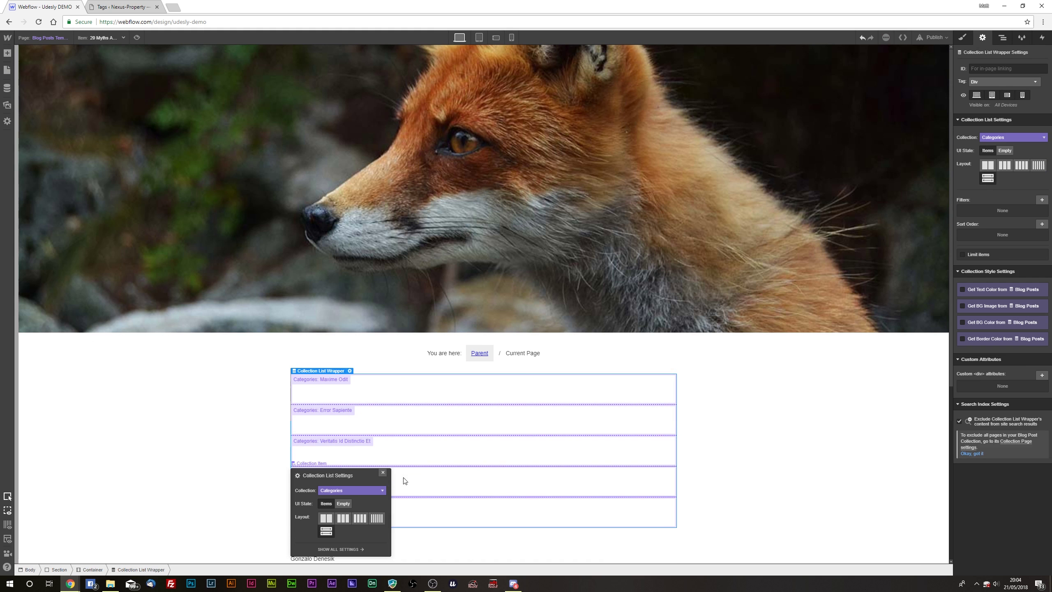
Assign the existing Collection Item class to the items of the categories list
click(392, 384)
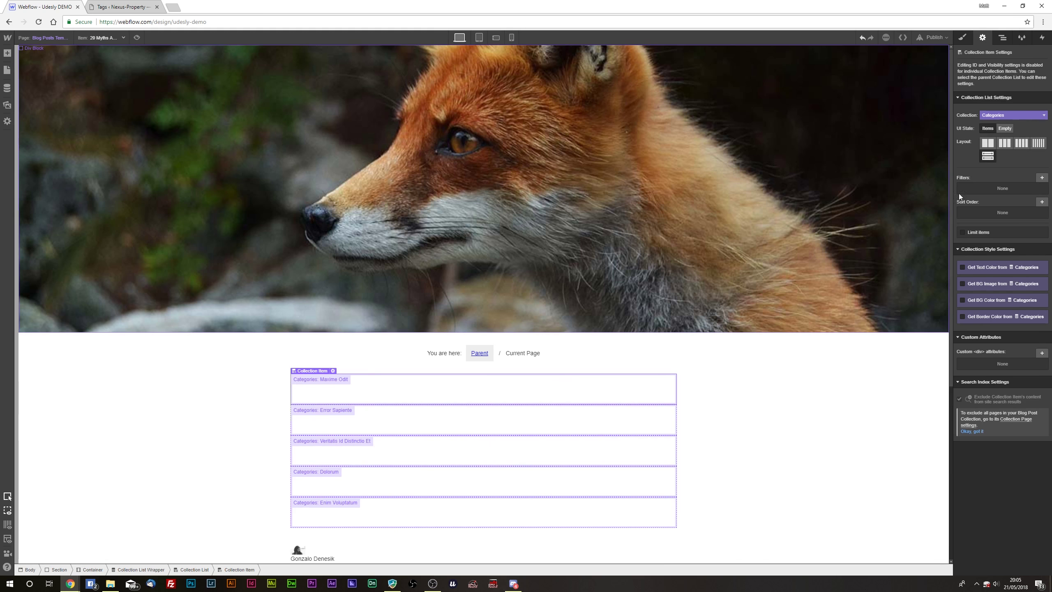
click(963, 37)
click(994, 76)
text(coll)
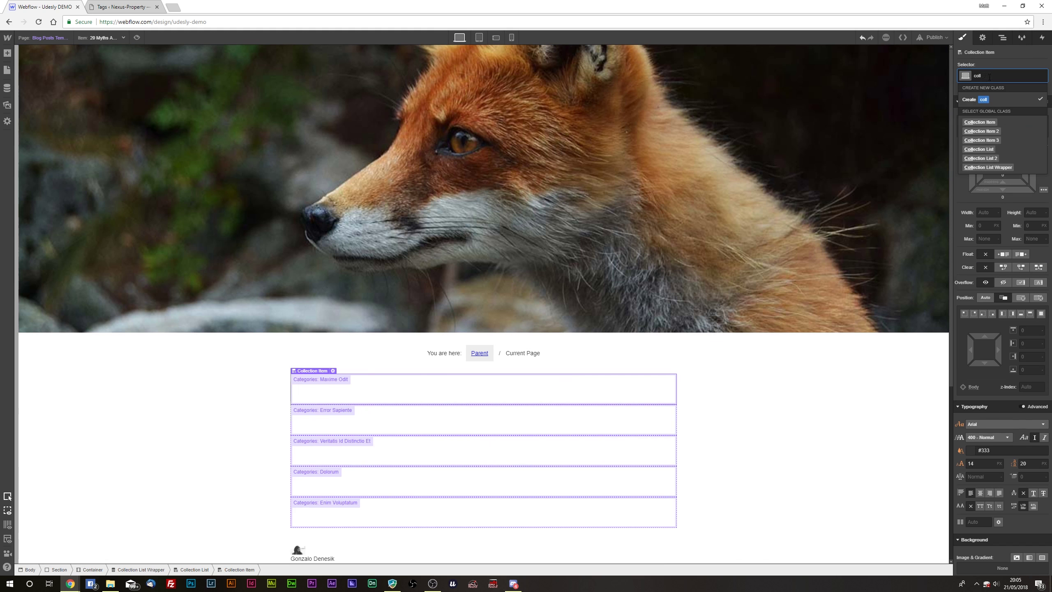
click(980, 122)
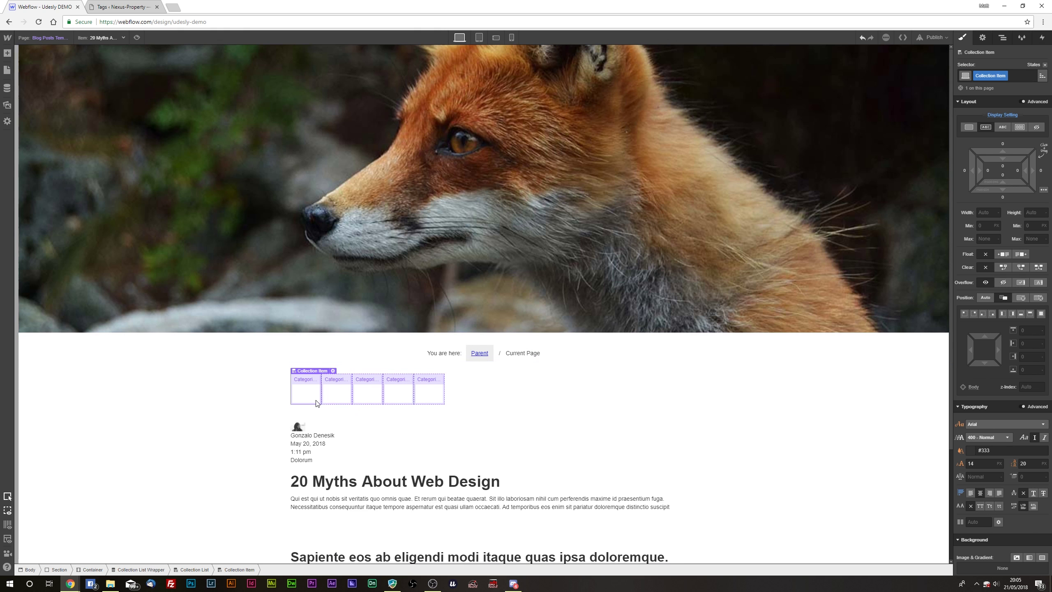
Insert a link block into the first collection item and give it the existing List Item class
key(a)
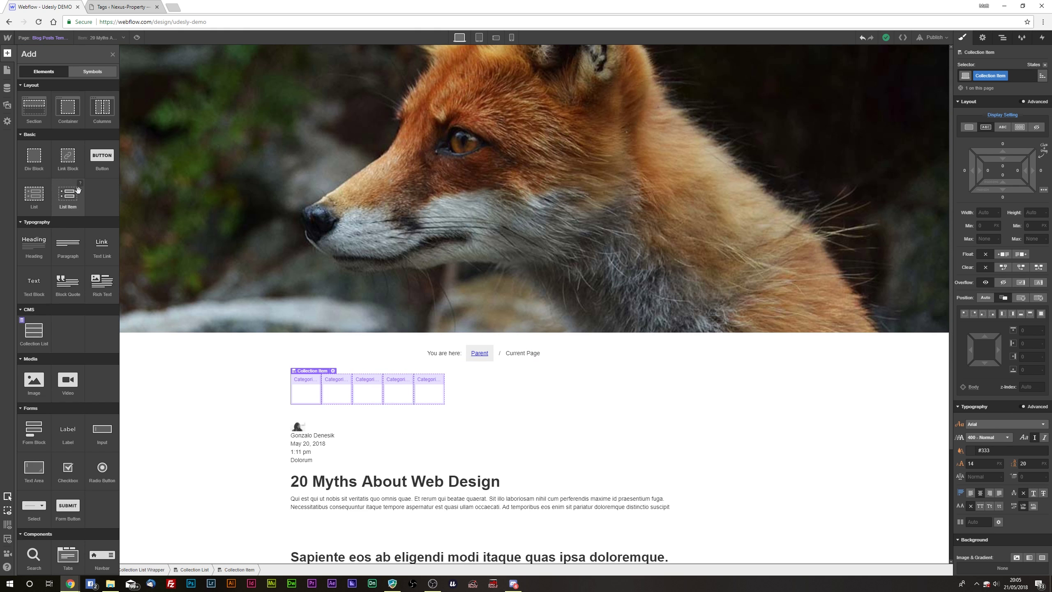
drag(74, 166, 307, 383)
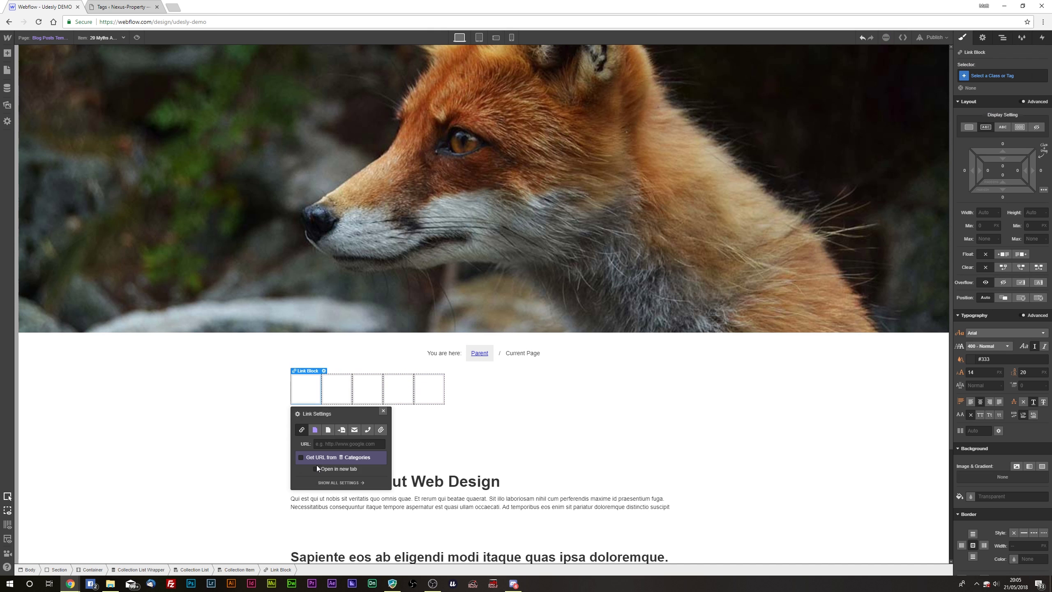
click(995, 75)
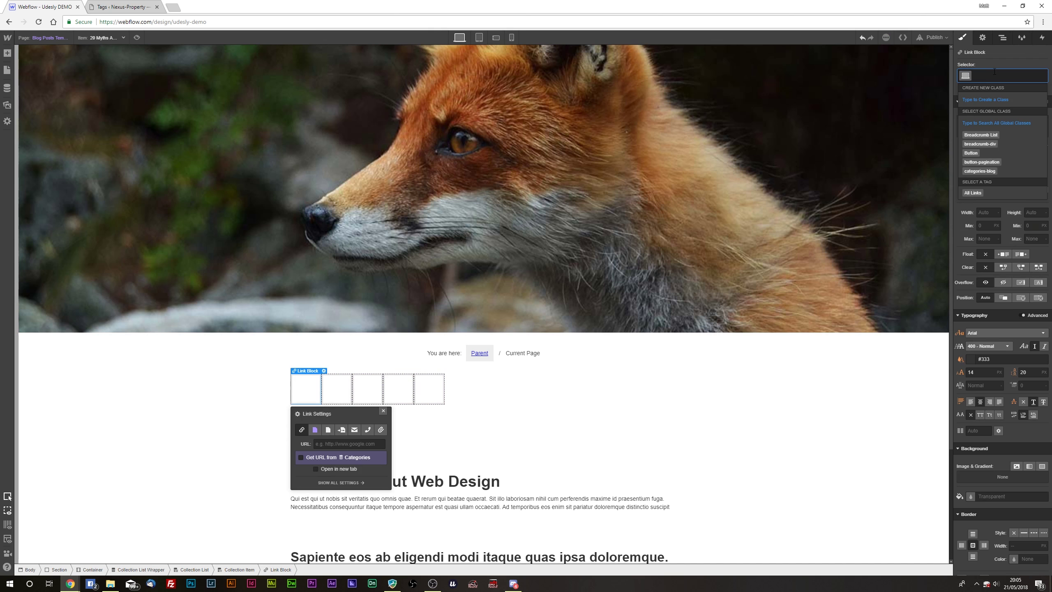
text(list)
click(980, 133)
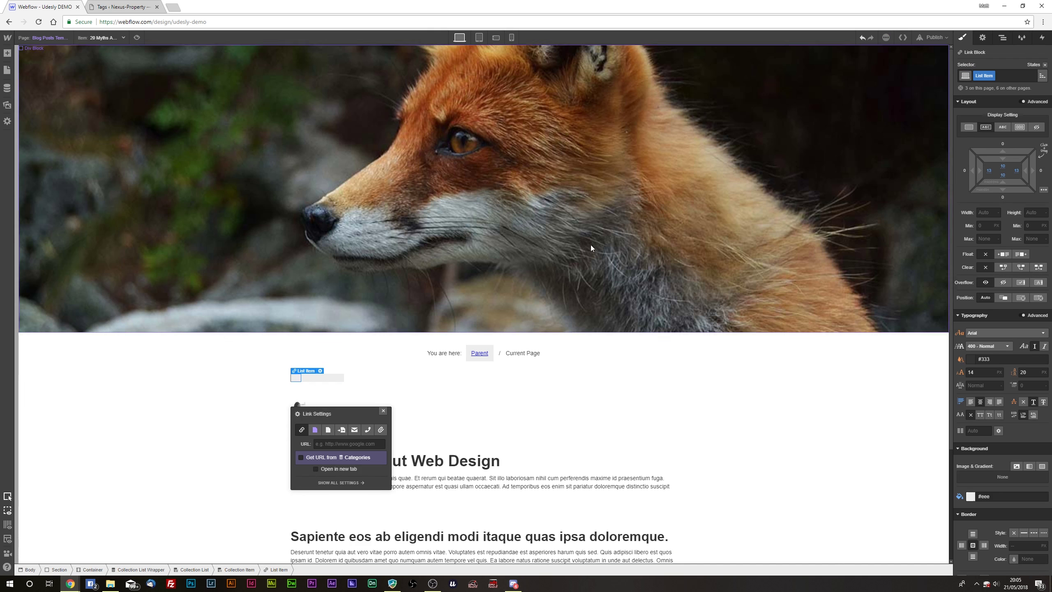
Insert a text block into the link block and bind its text to the category name from Categories
click(7, 52)
drag(24, 234, 298, 380)
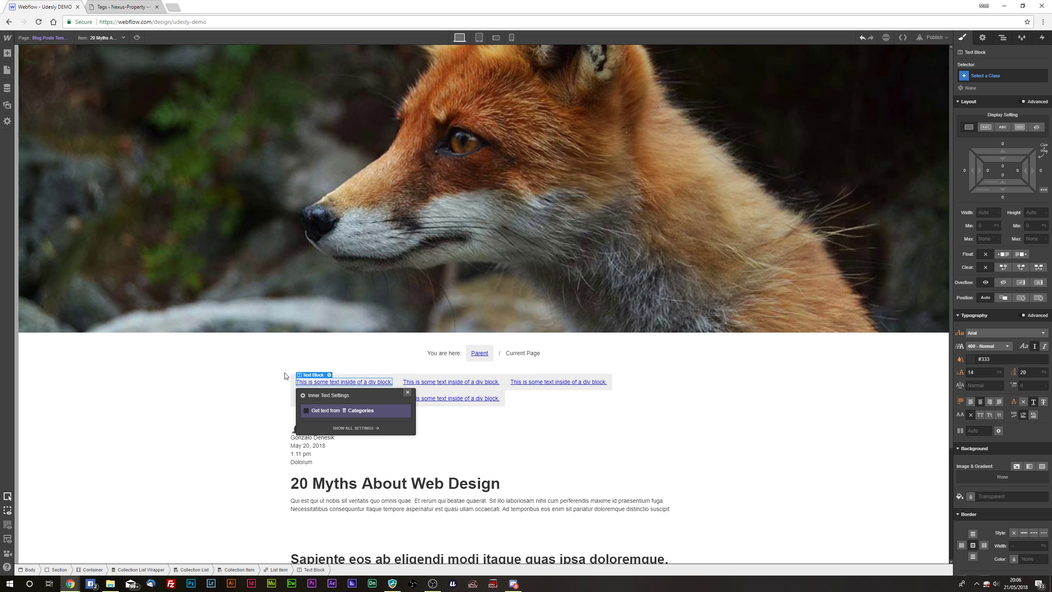
click(306, 411)
click(327, 388)
click(302, 379)
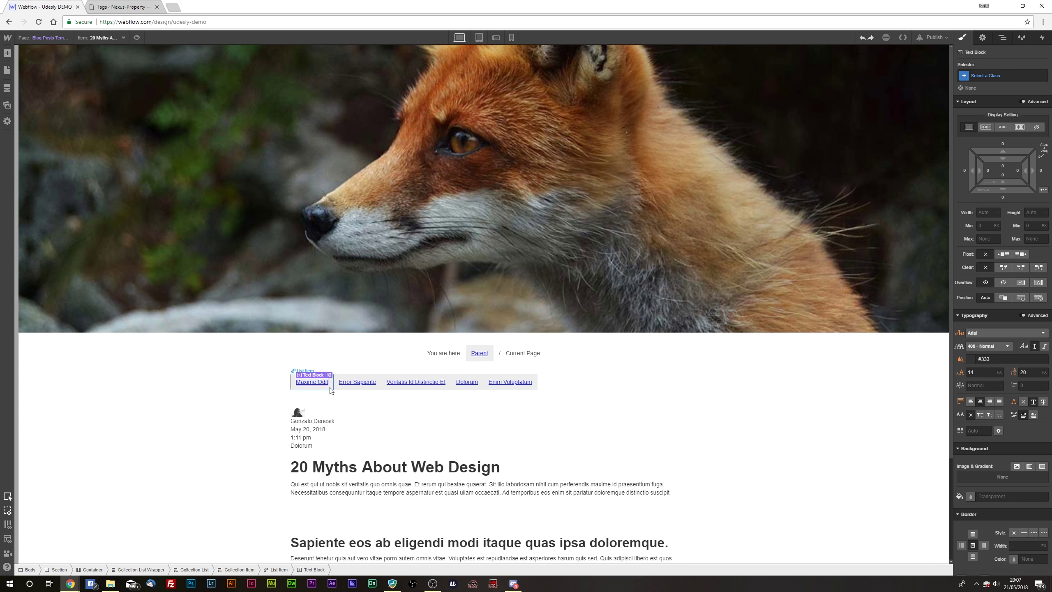
Add a right margin to the List Item link block to space the category links apart
click(332, 389)
drag(1034, 171, 1045, 172)
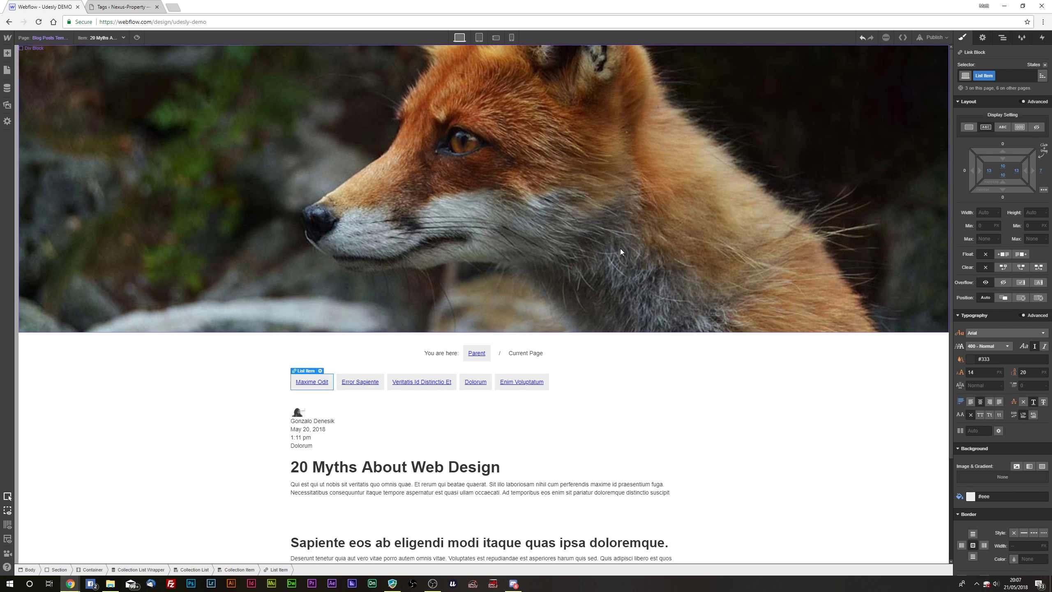
Insert an image above the category name, set its width to 200 px and bind it to the Categories Featured Image field
click(8, 53)
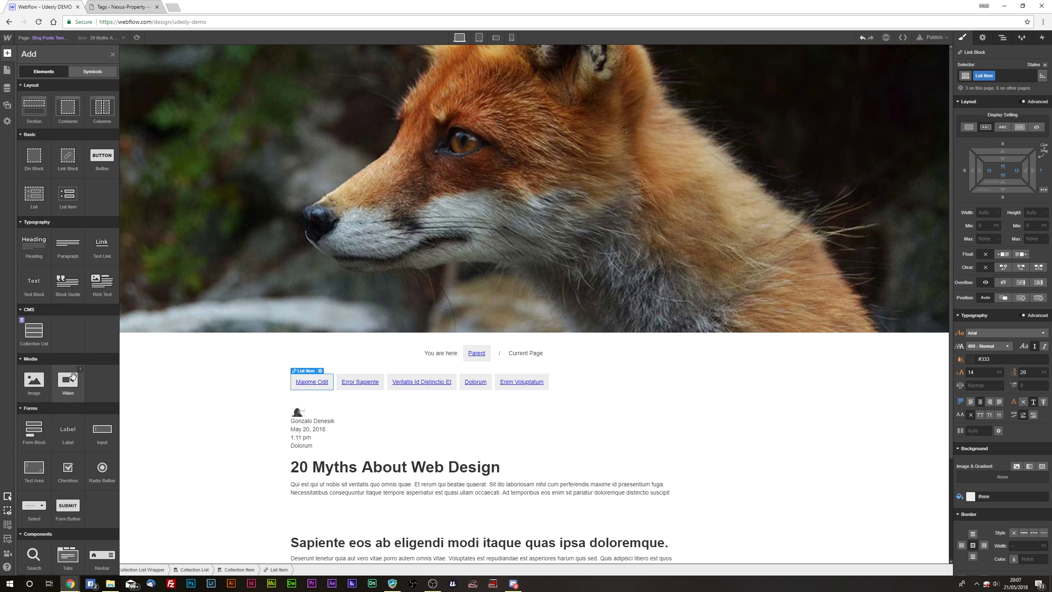
drag(41, 384, 321, 381)
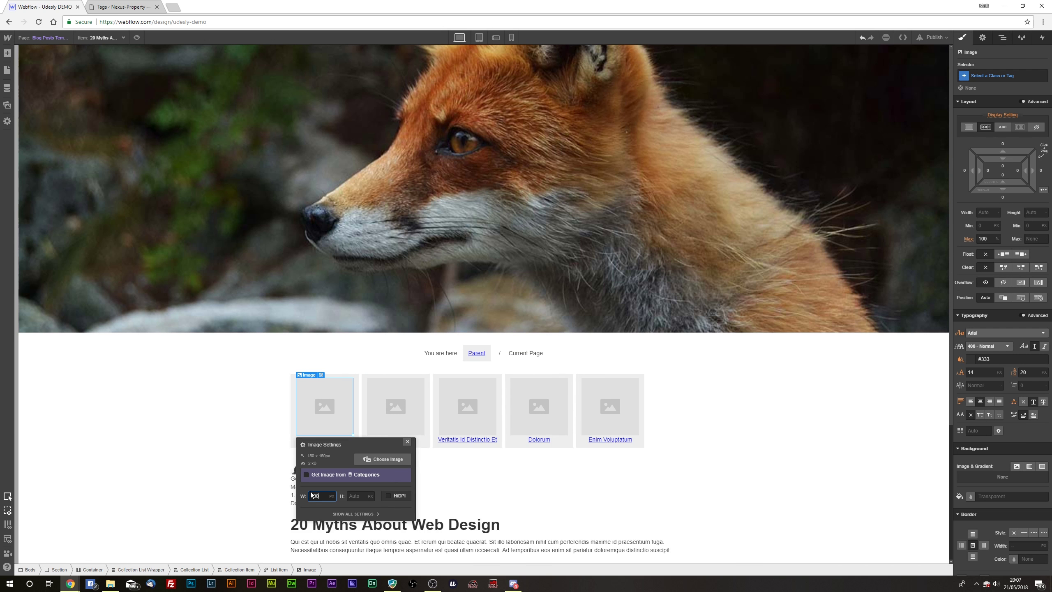
text(0)
click(319, 483)
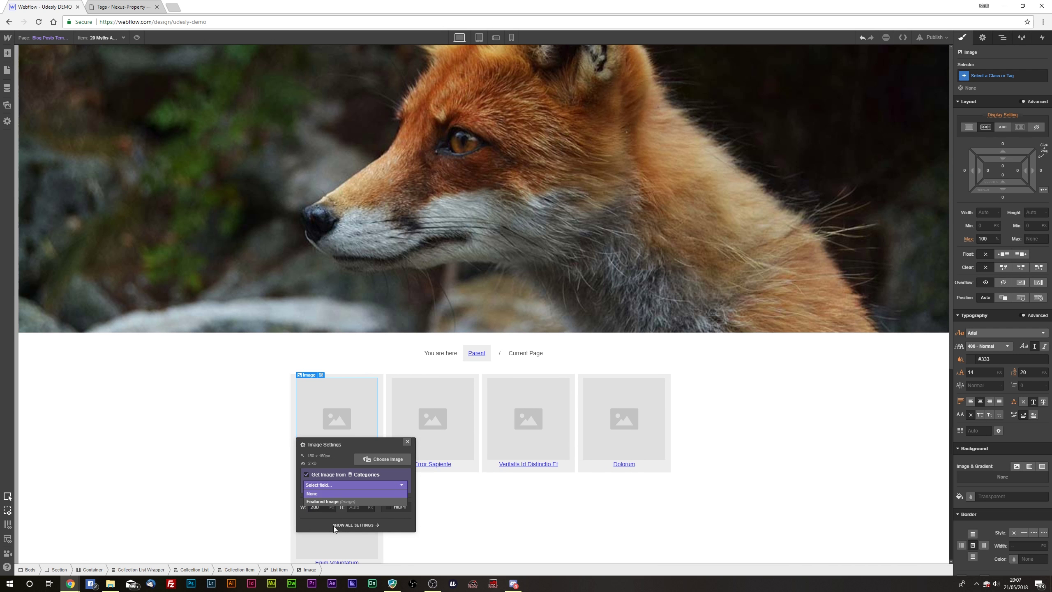
click(333, 506)
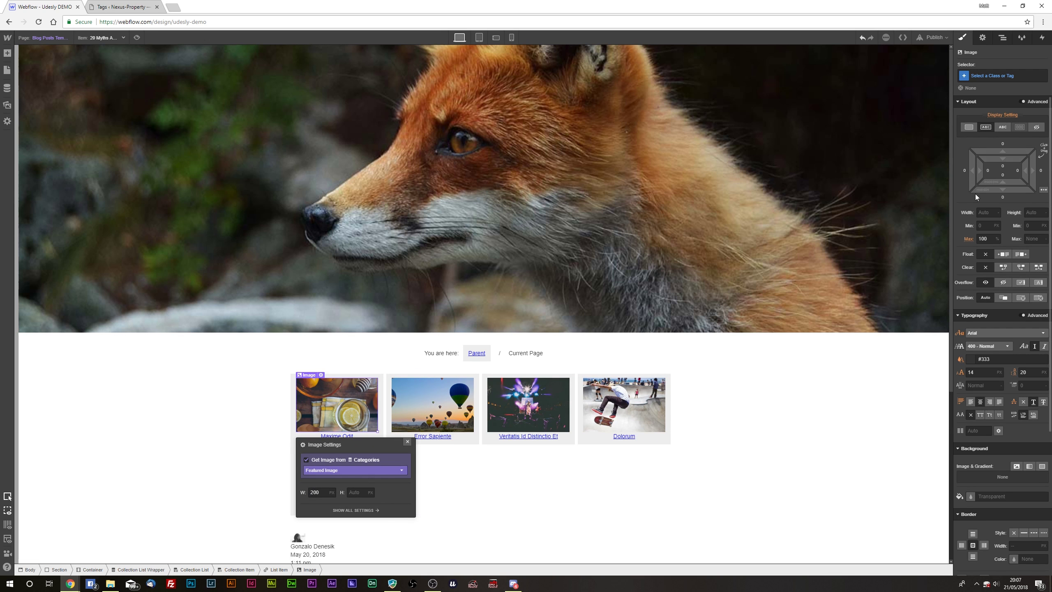
Apply the existing Image class to the category image
click(985, 75)
text(image)
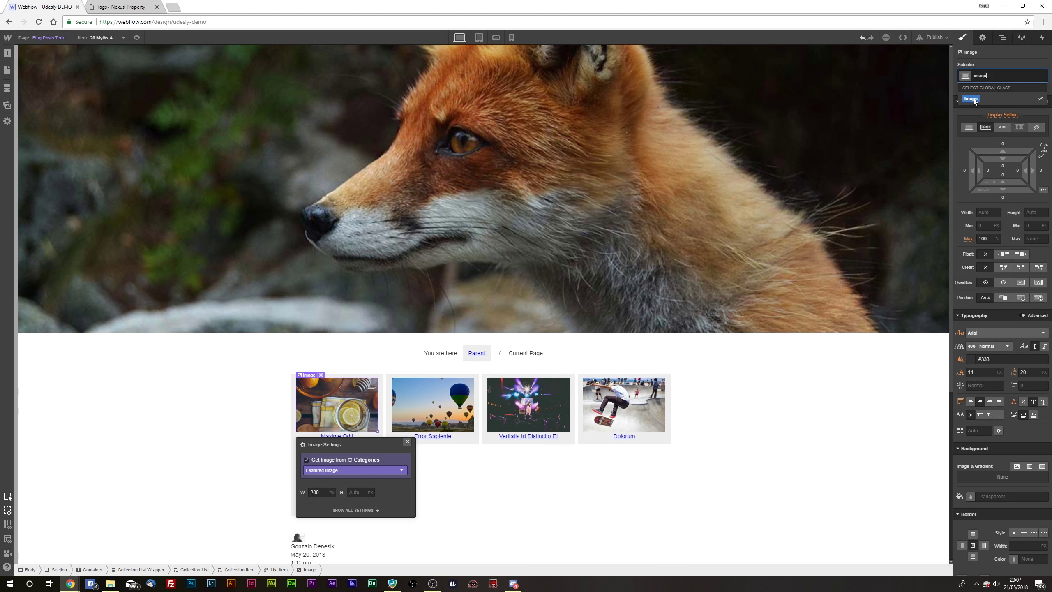
click(975, 102)
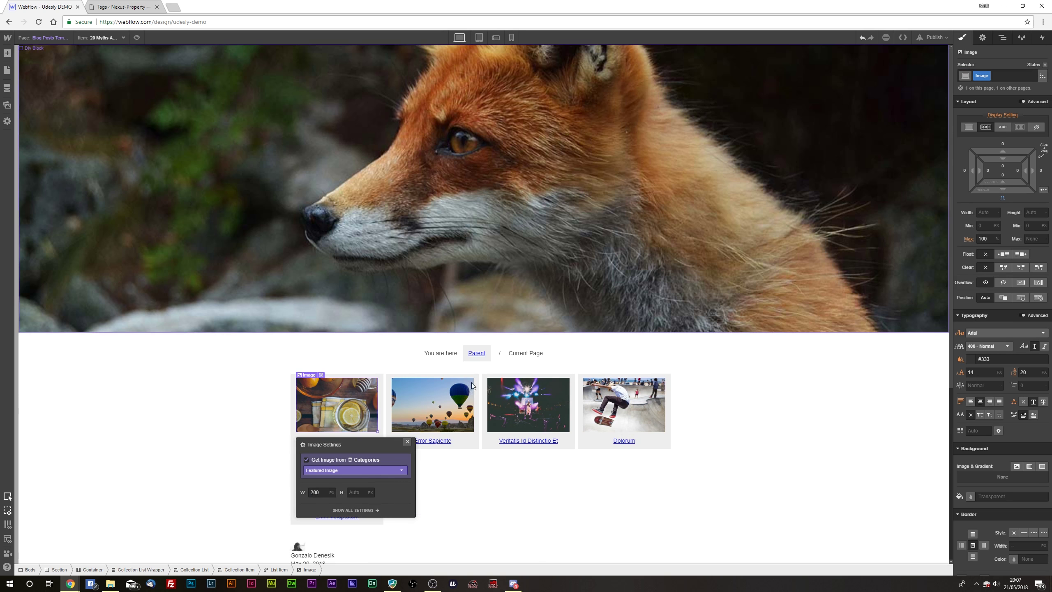
Apply the existing Text Block 8 class to the category name text beneath the image
click(336, 444)
click(339, 442)
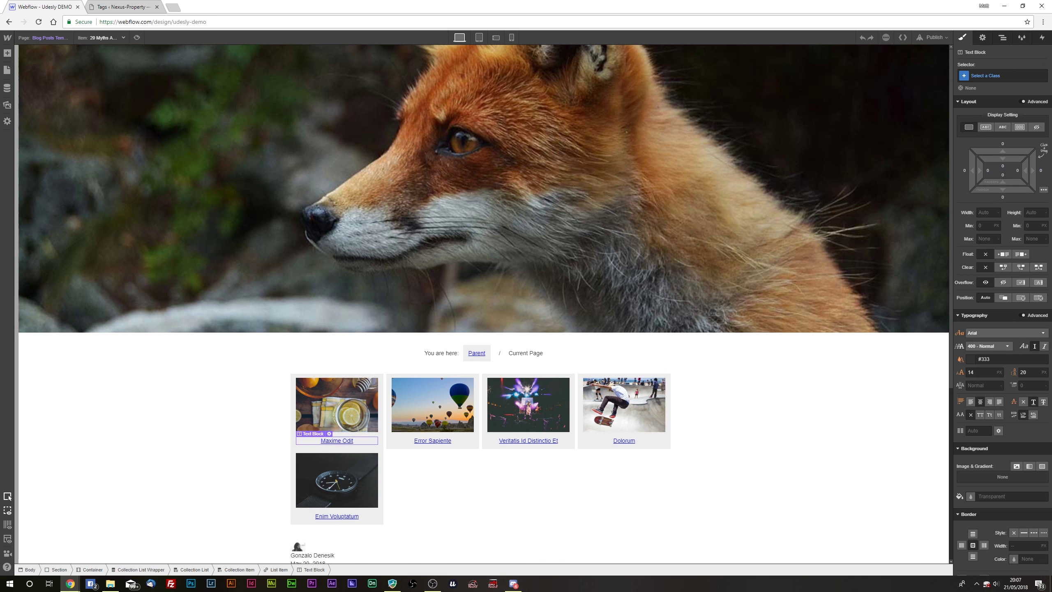
click(984, 75)
text(text)
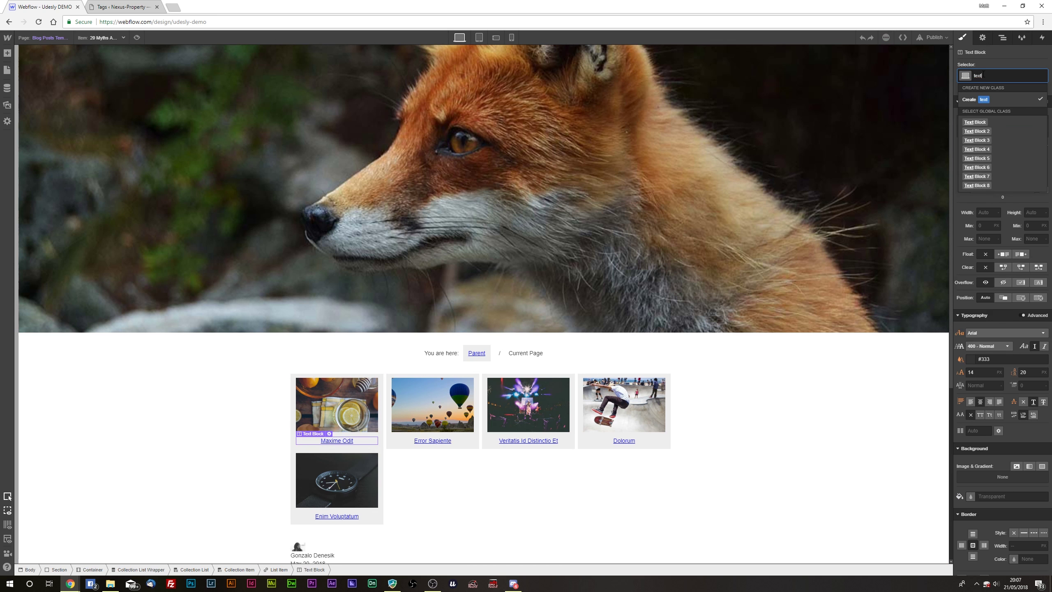
text( blo)
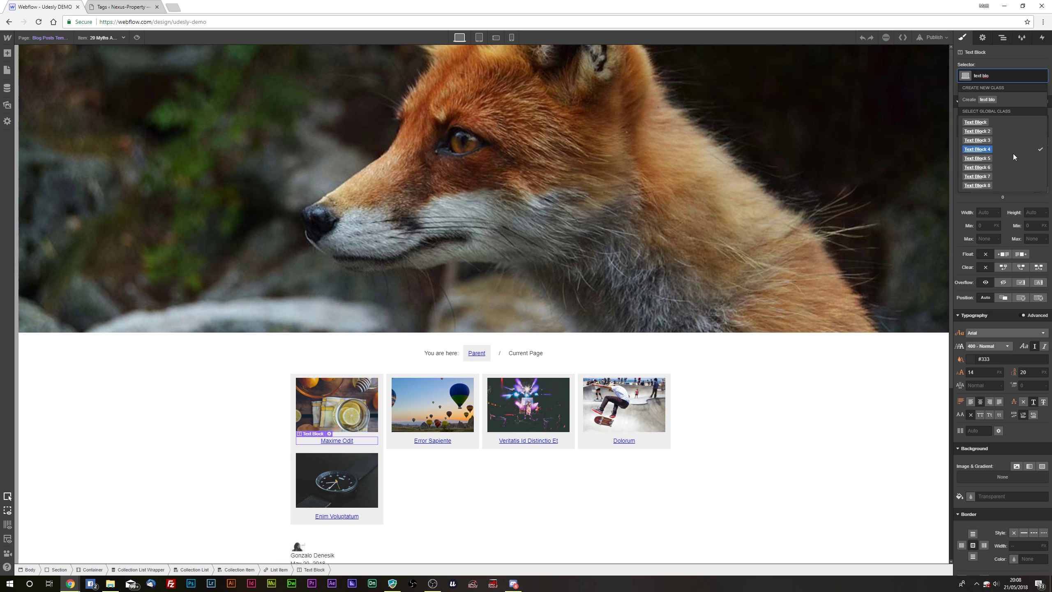
click(977, 185)
Remove the underline from the List Item link block's text and set its font colour to #666
click(293, 409)
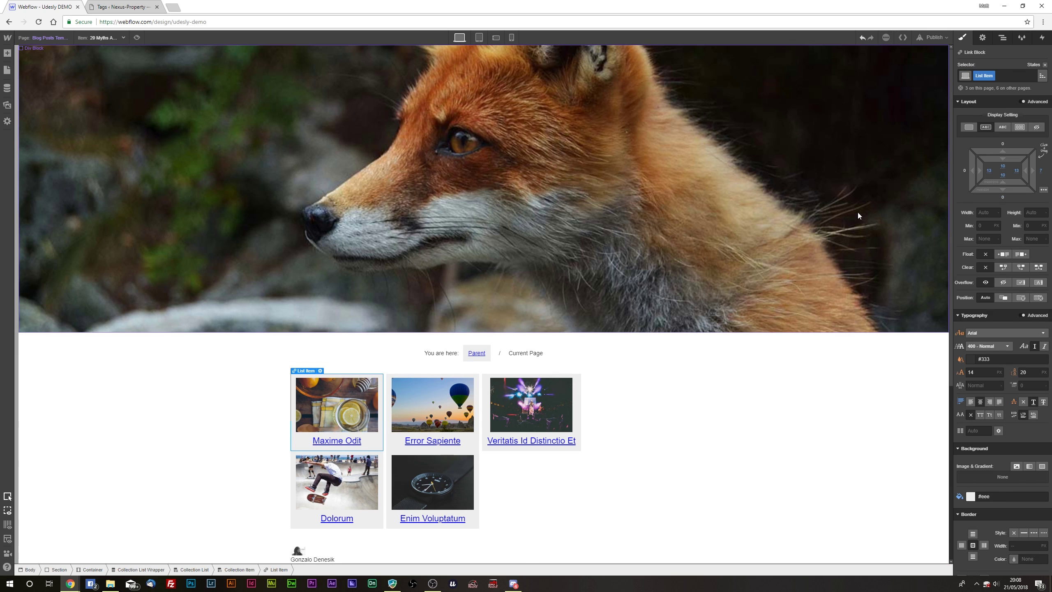
click(1025, 402)
click(973, 363)
click(964, 480)
Insert another text block below the category name in the link block
click(7, 53)
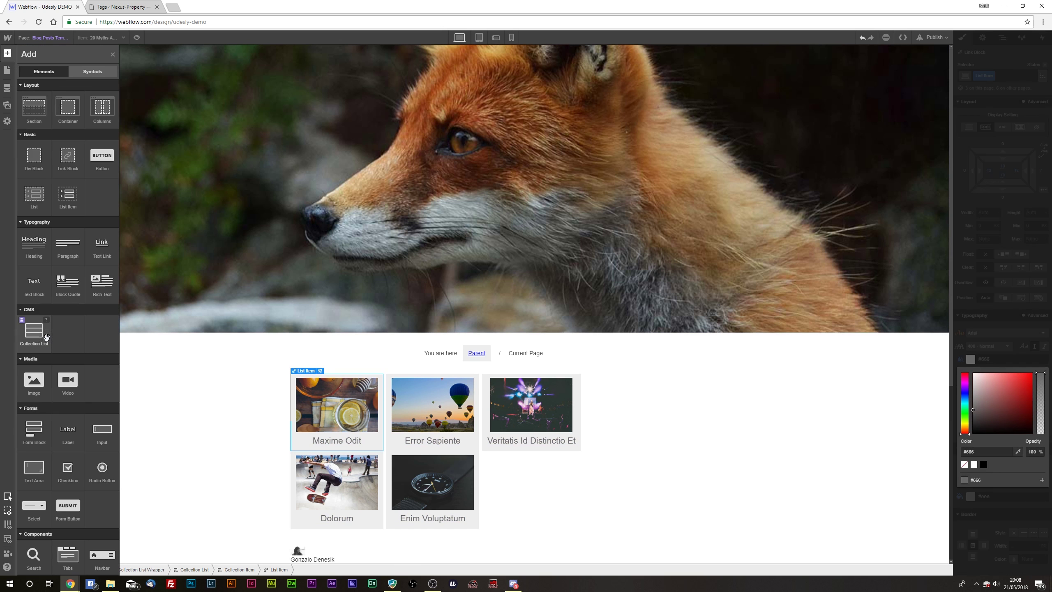
drag(37, 286, 336, 455)
click(344, 404)
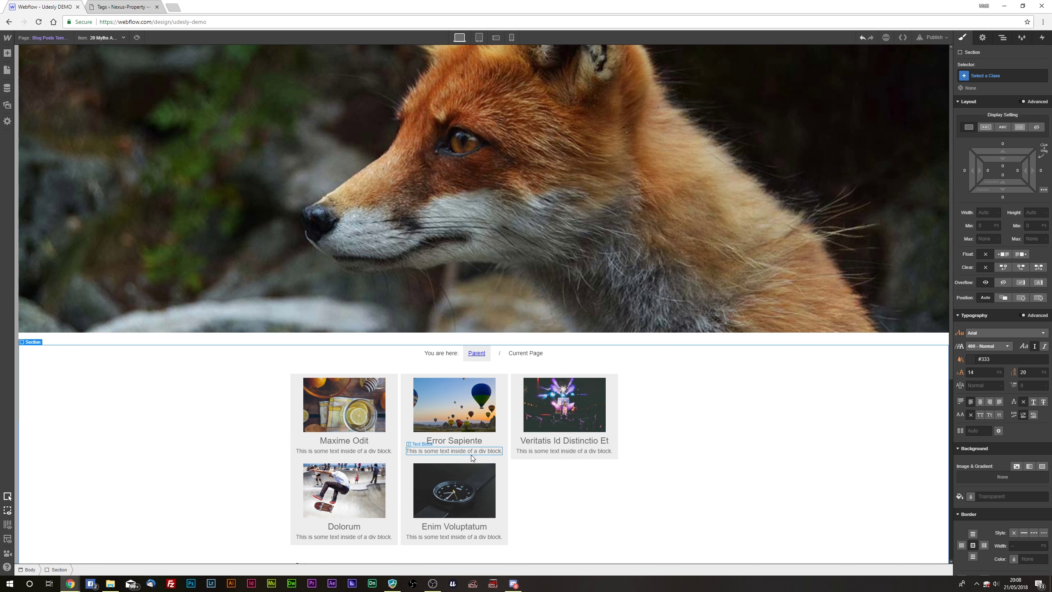
Add the custom attribute wp with the value blog to the categories Collection List Wrapper
scroll(391, 290, down, 5)
click(393, 156)
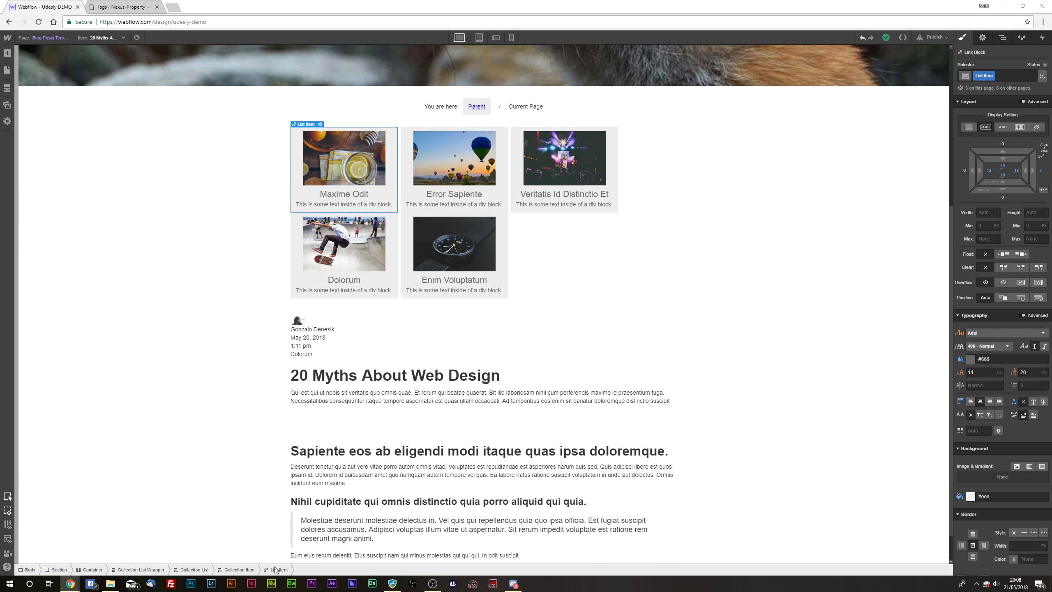
click(173, 571)
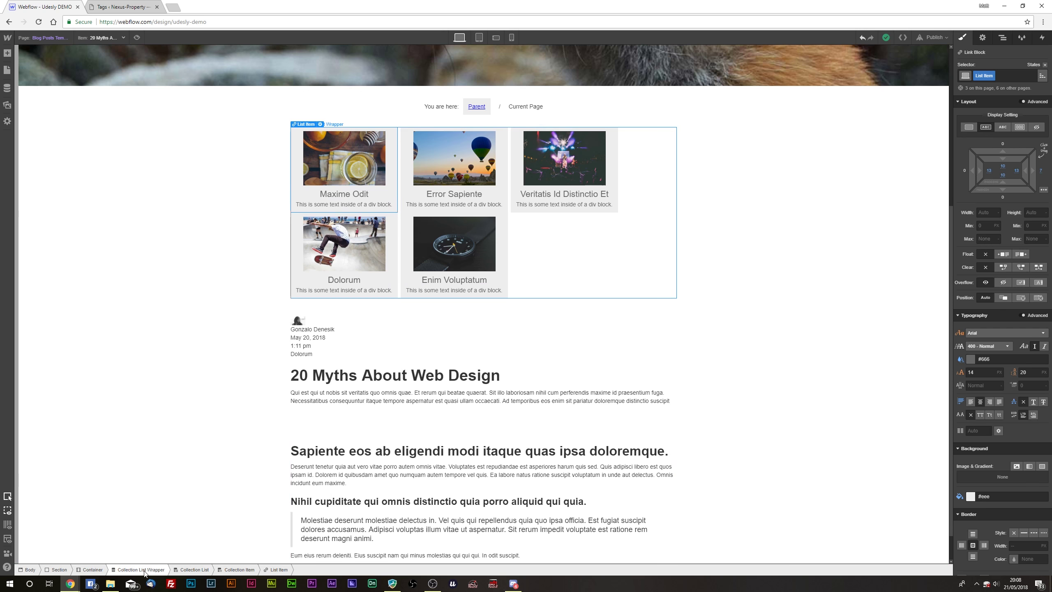
click(983, 37)
click(1042, 376)
text(wp)
key(Tab)
text(blog)
key(Return)
Add a second custom attribute, el with the value categories, to the Collection List Wrapper
click(685, 150)
text(el)
key(Tab)
text(catego)
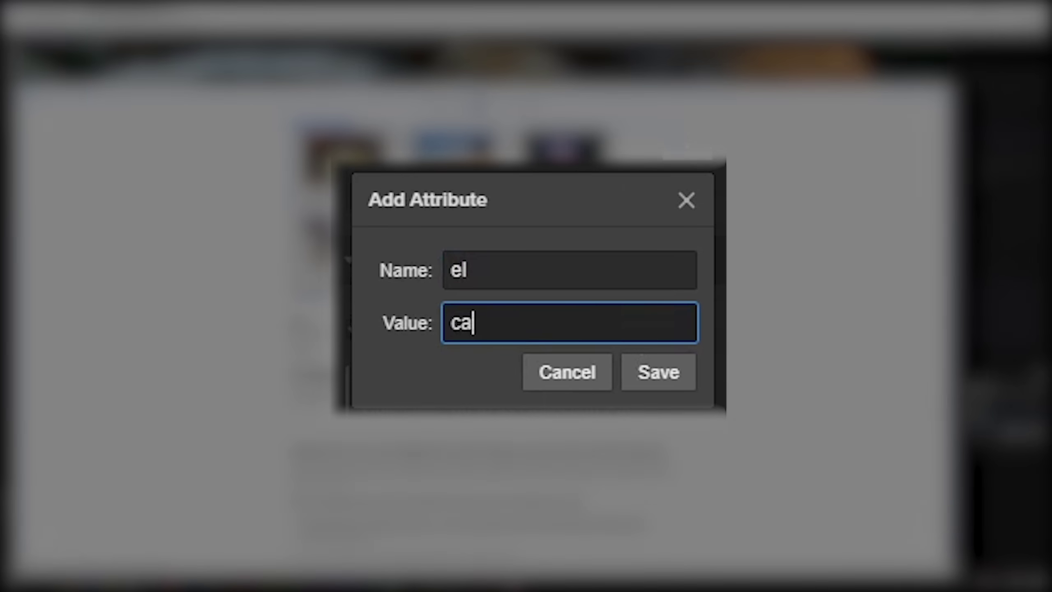
text(ries)
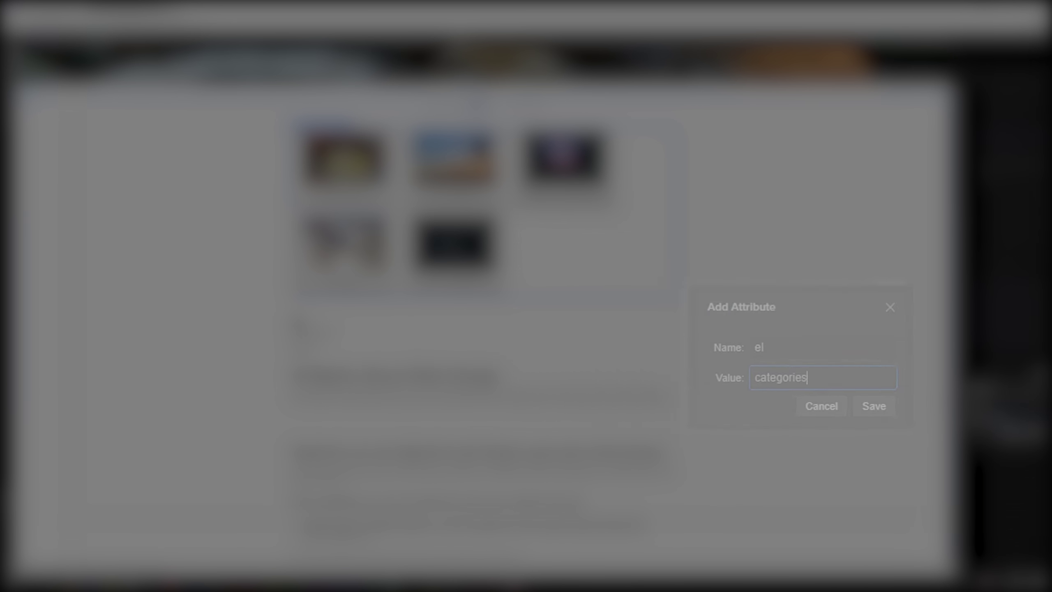
key(Return)
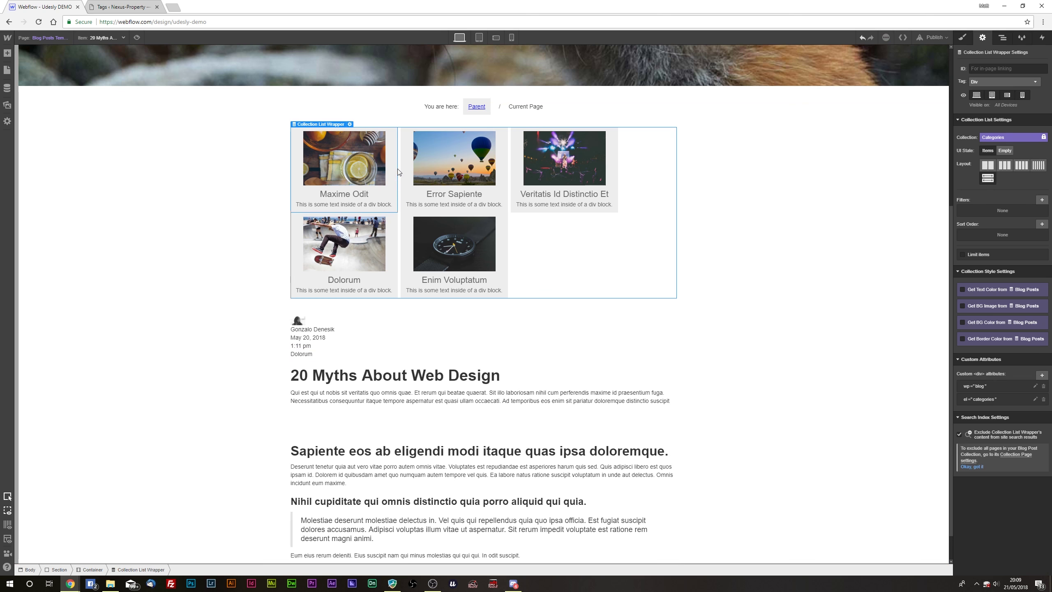
Add the custom attribute el-child with the value permalink to the List Item link block in the categories list
click(394, 170)
click(1043, 328)
text(el-child)
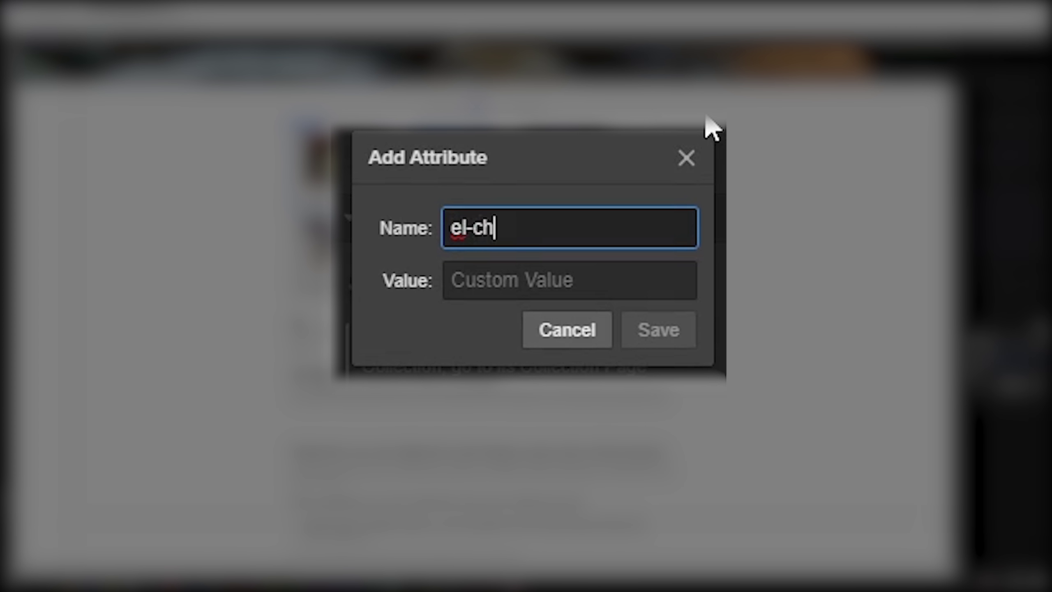
key(Tab)
text(permalink)
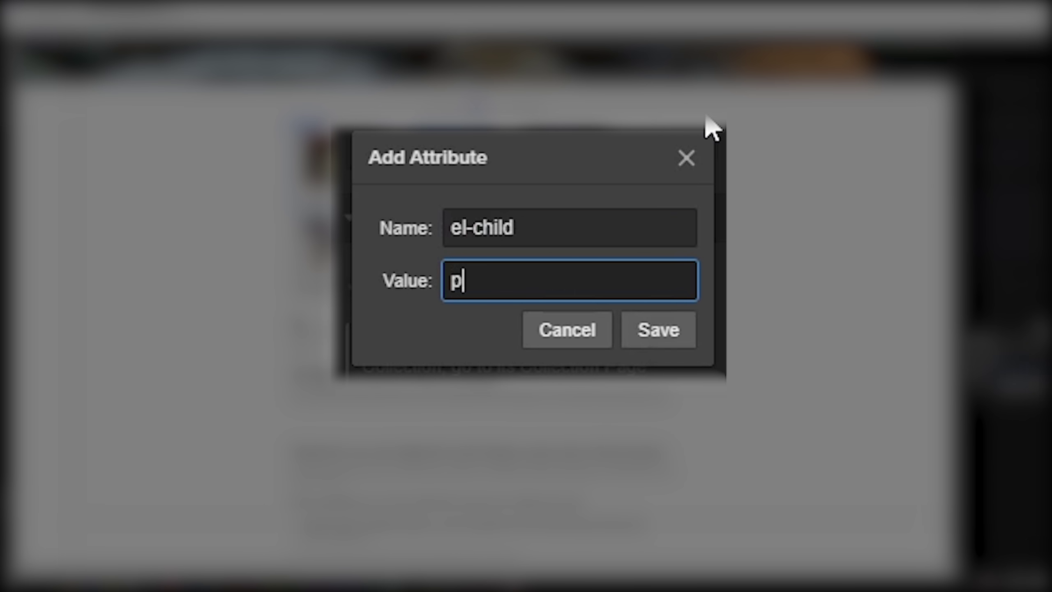
key(Return)
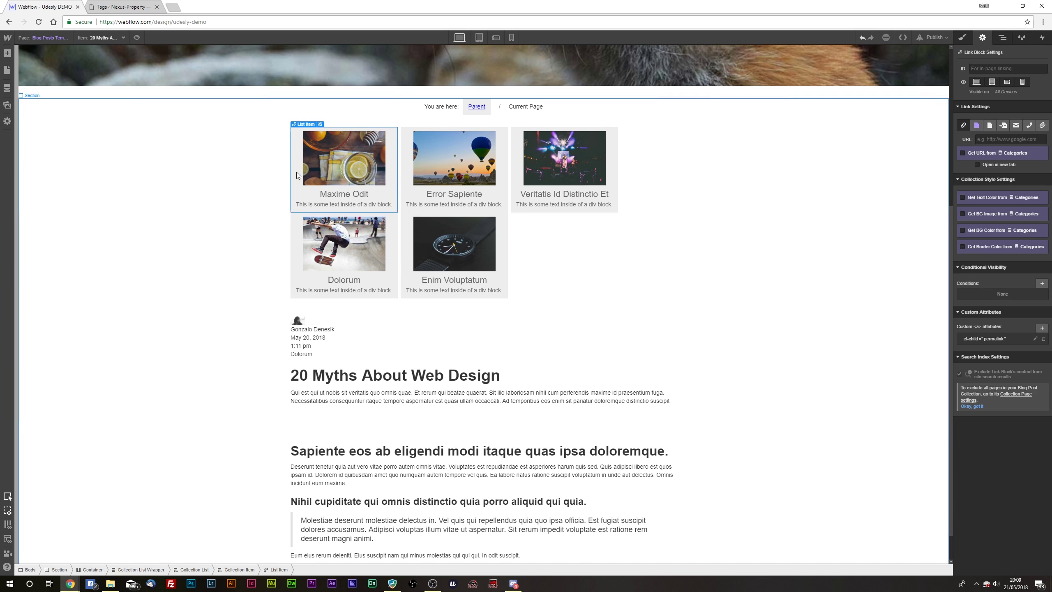
Add the custom attribute el-child with the value featured-image to the category image
click(307, 172)
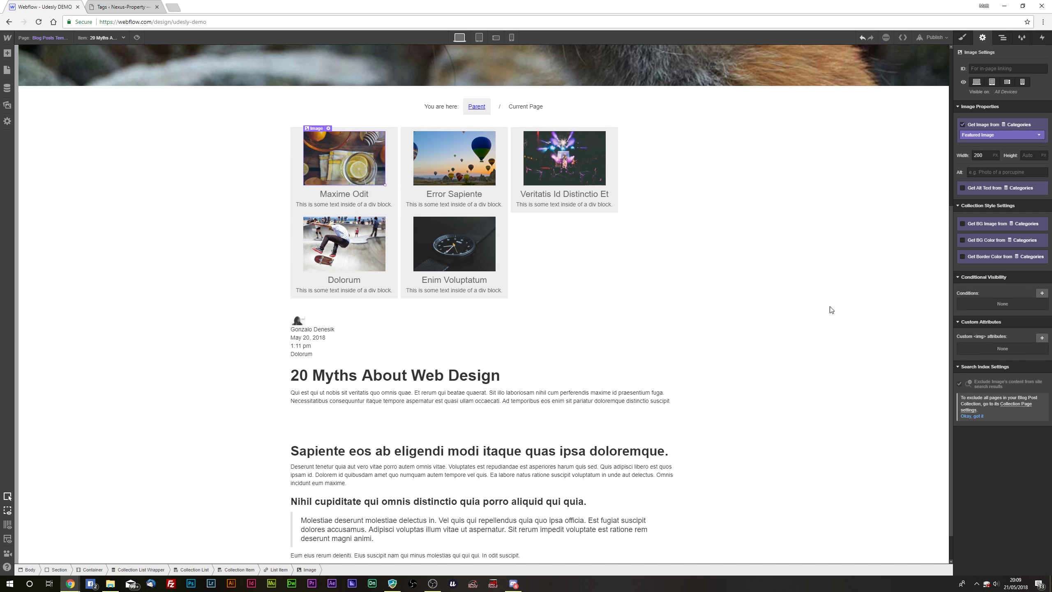
click(1043, 338)
text(el-ch)
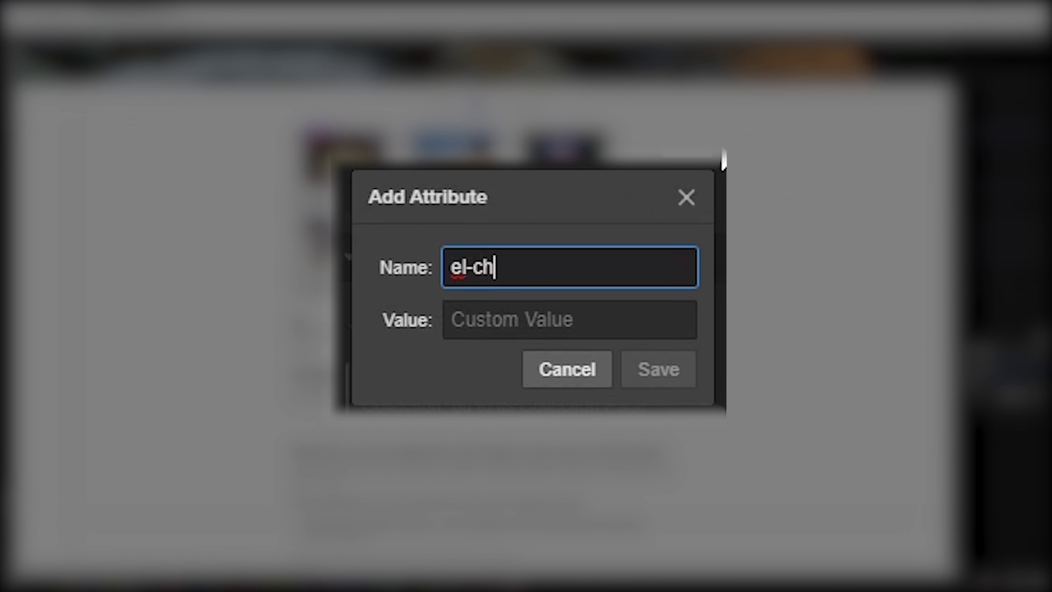
text(ild)
key(Tab)
text(featured-image)
key(Return)
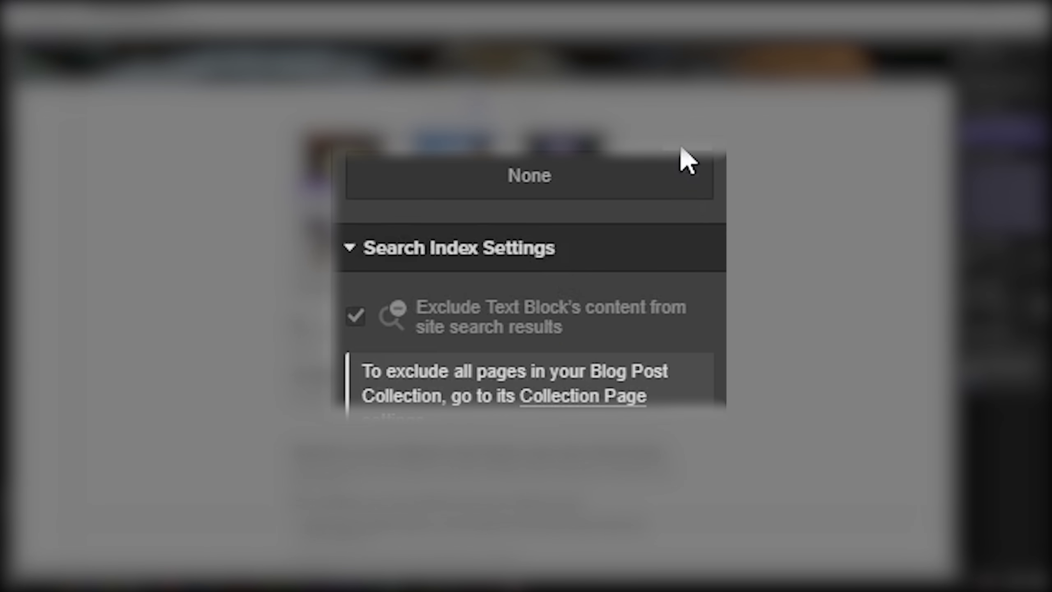
Add the custom attribute el-child with the value name to the category name text block
click(681, 145)
text(el-child)
key(Tab)
text(name)
key(Return)
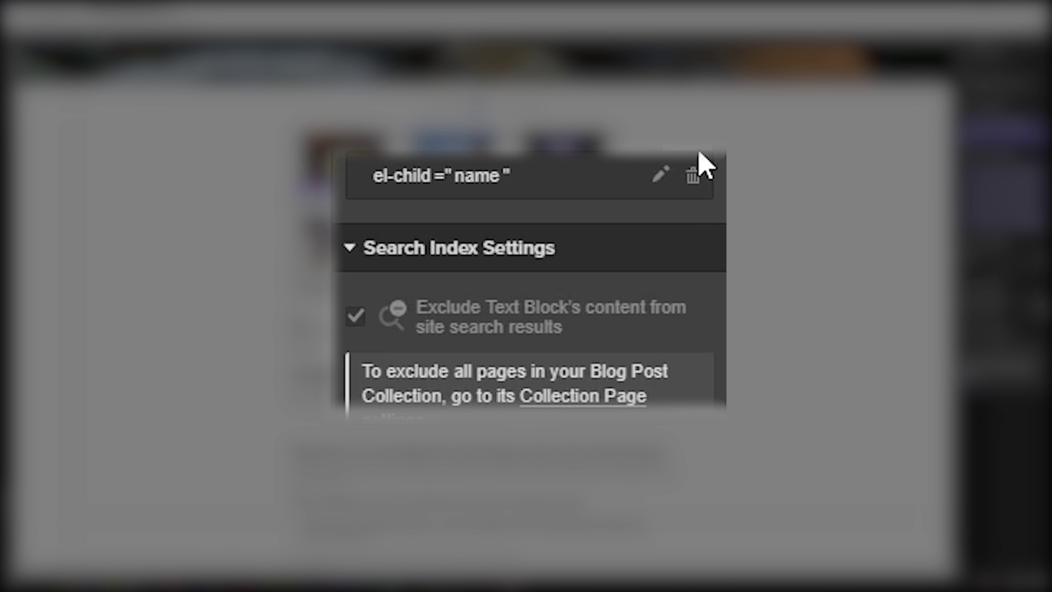
Add the custom attribute el-child with the value description to the text block below the category name
scroll(660, 260, down, 1)
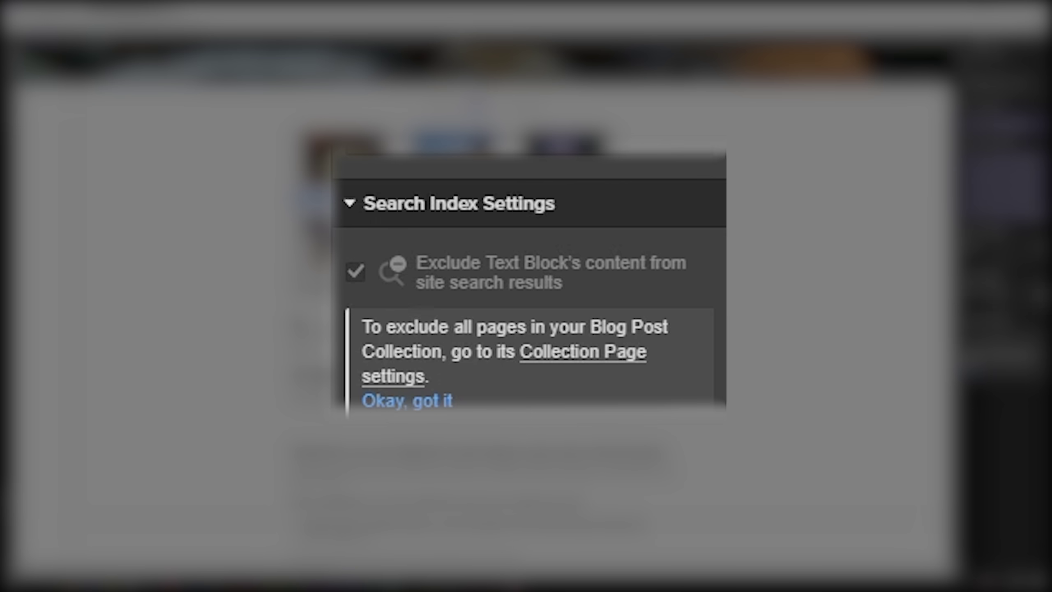
text(el-child)
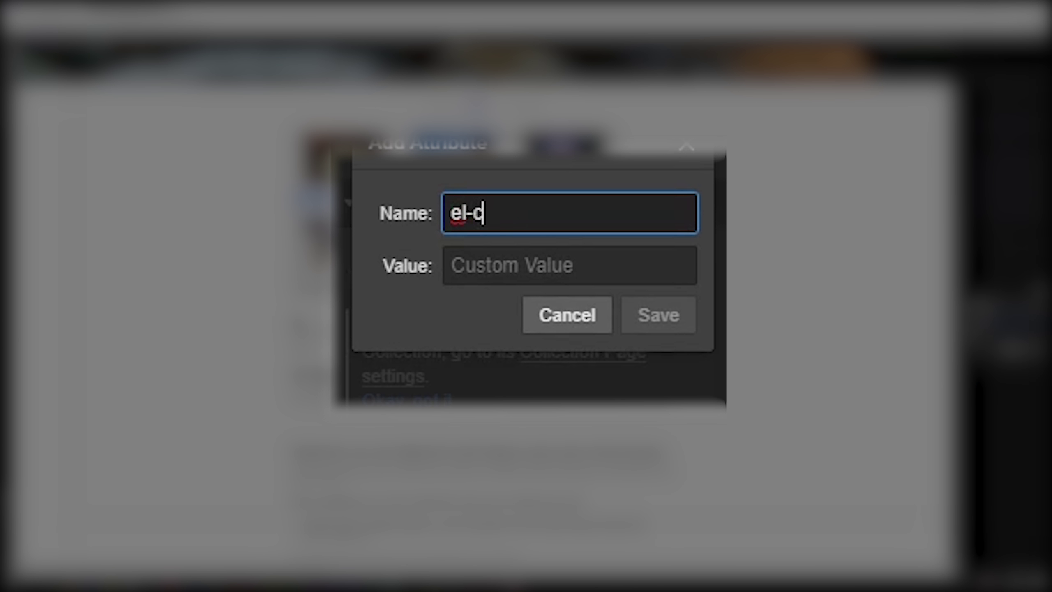
key(Tab)
text(descriop)
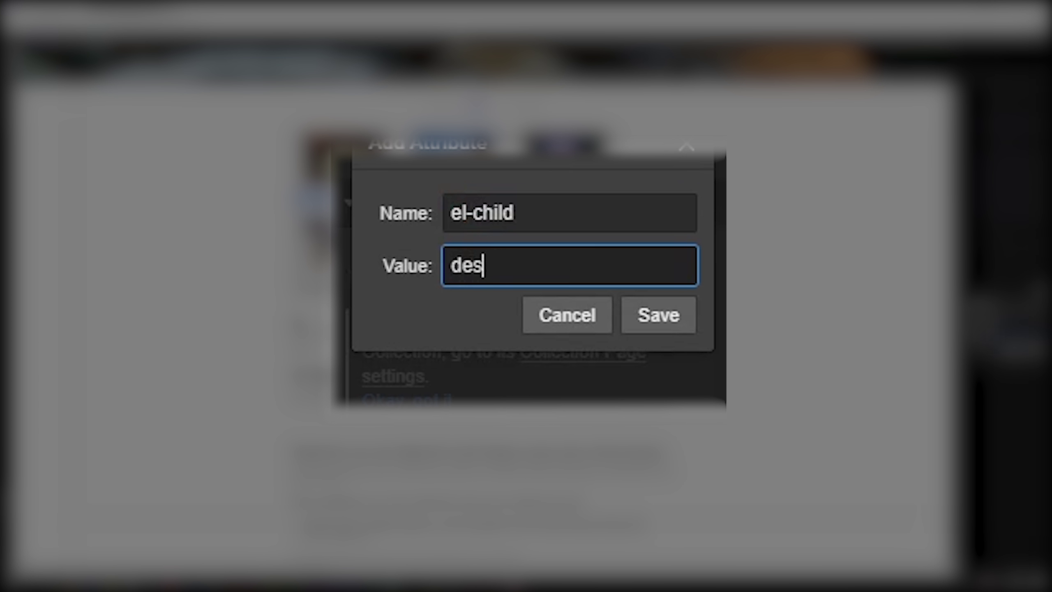
key(BackSpace)
key(BackSpace)
text(ption)
key(Return)
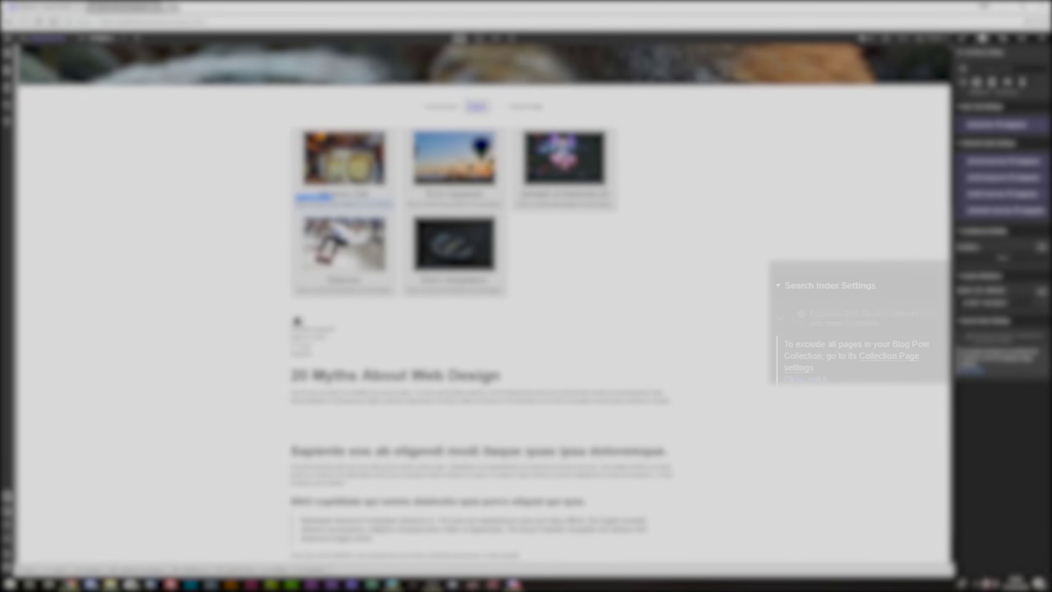
Duplicate the container holding the categories list so the copy sits directly below the original
click(547, 260)
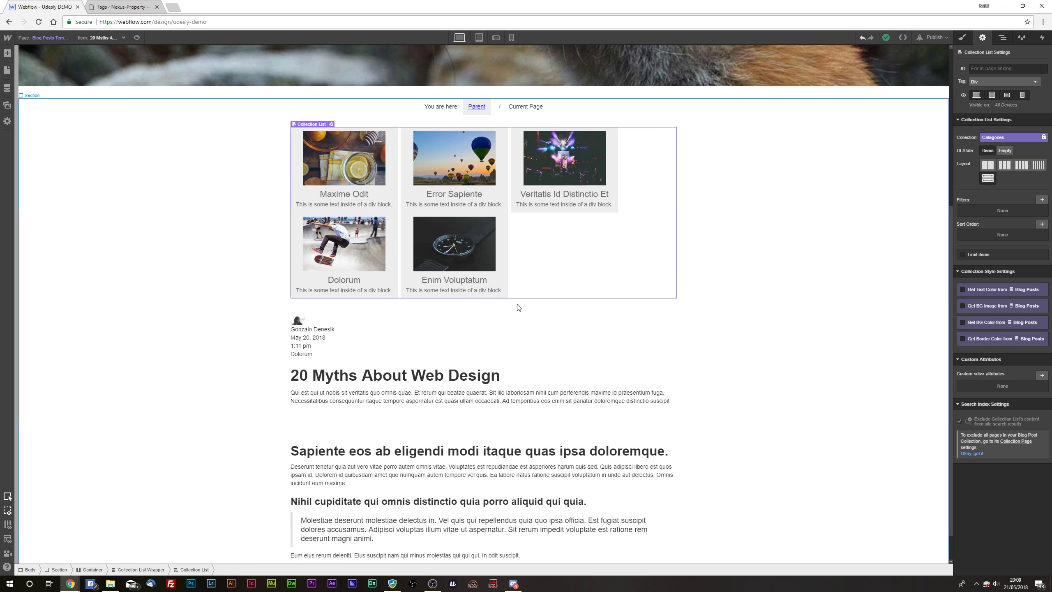
key(ctrl+v)
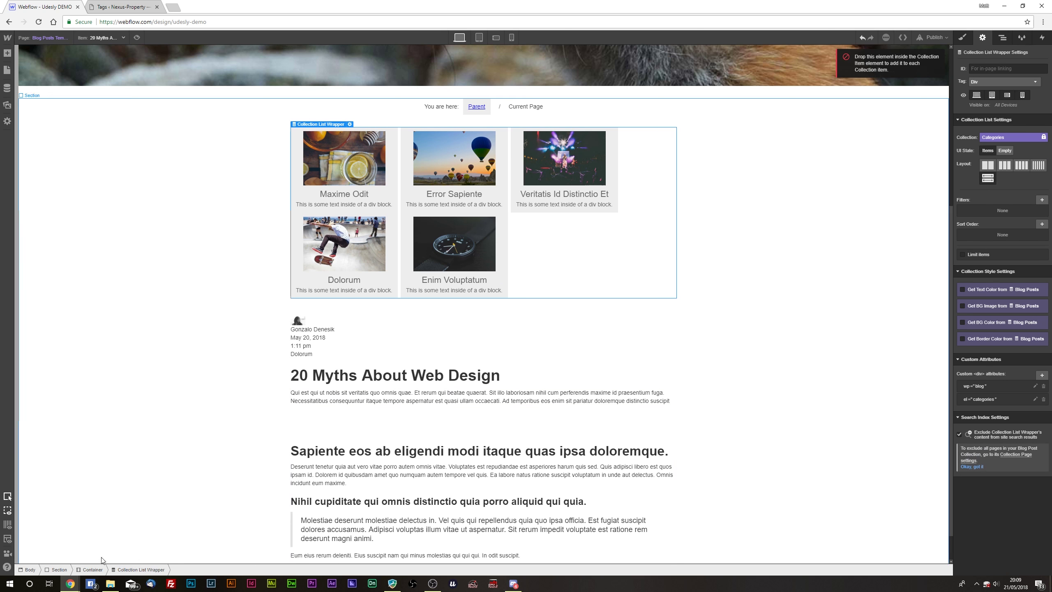
click(96, 569)
key(ctrl+v)
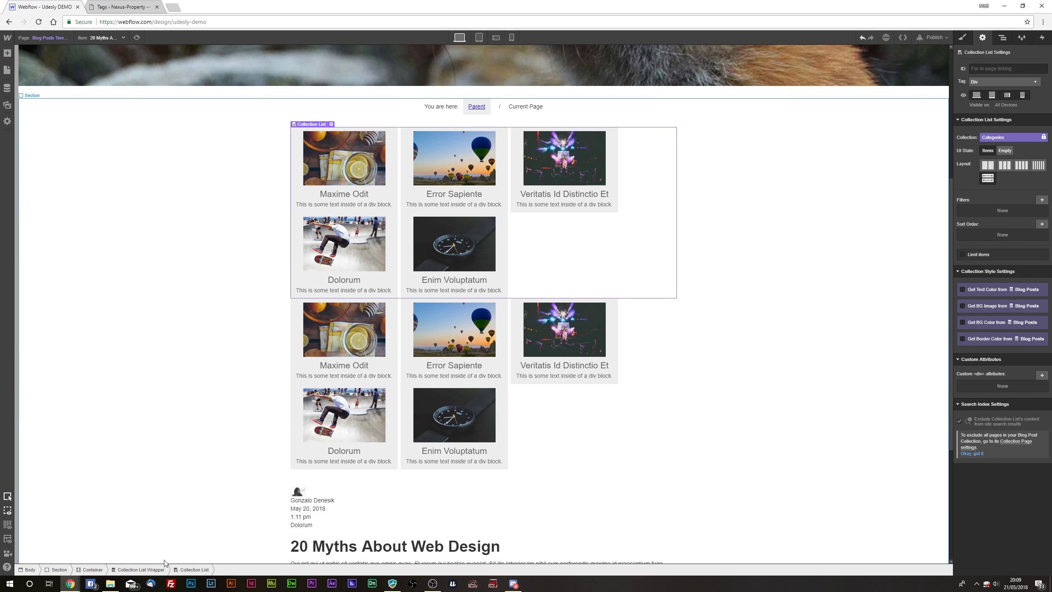
Set the bottom margin of the container around the first categories list to 20
click(963, 37)
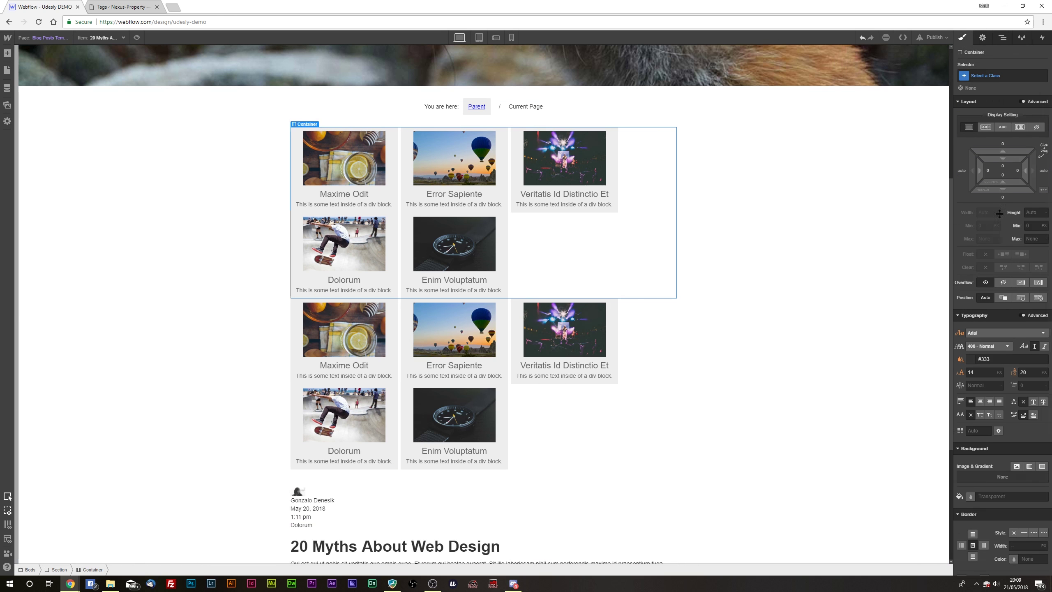
click(1003, 198)
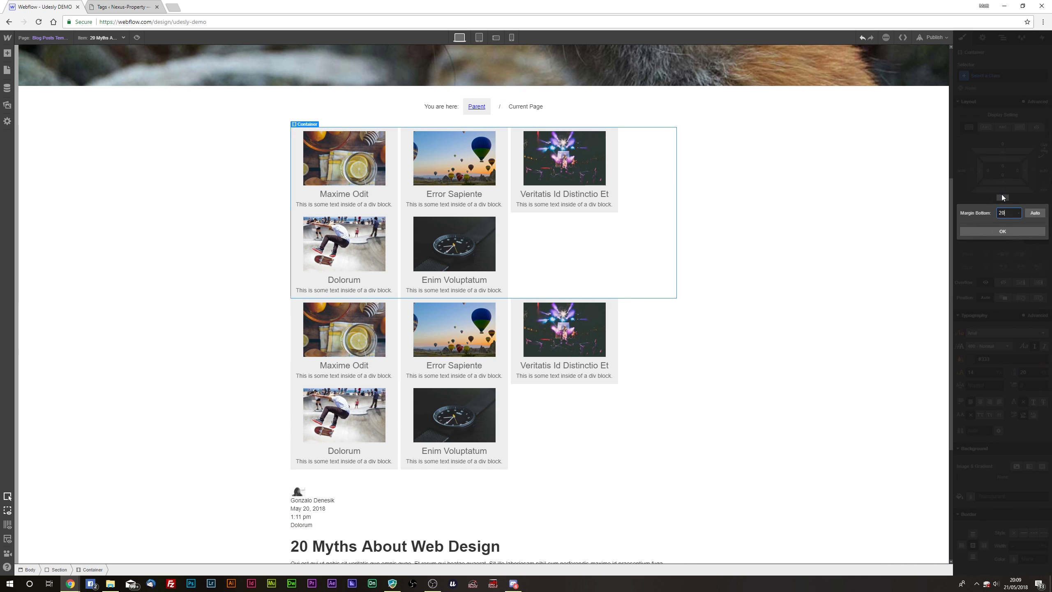
text(20)
key(Return)
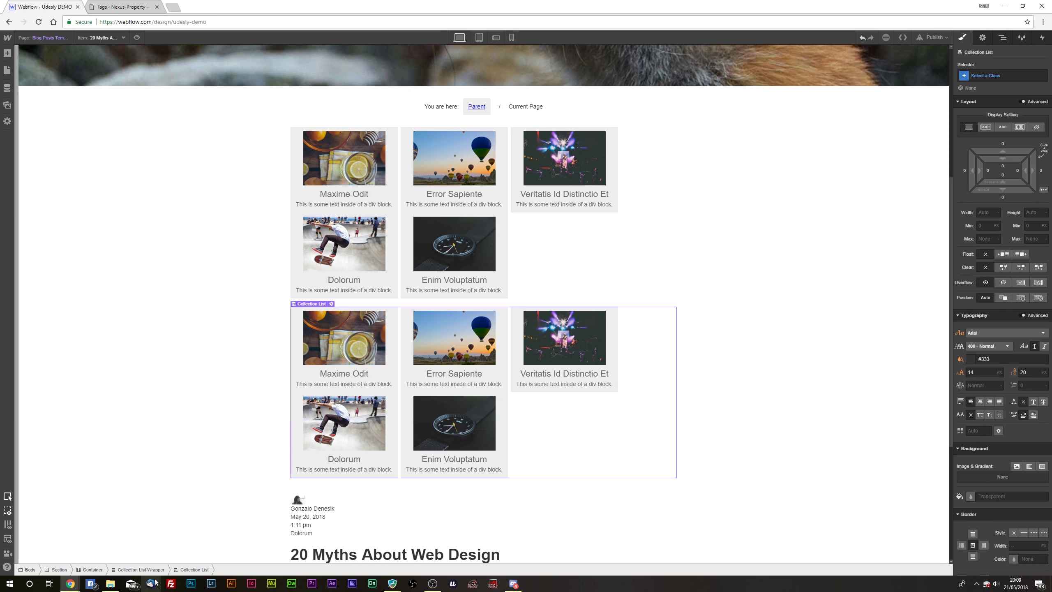
Set the duplicated Collection List Wrapper's el attribute to tags and delete the image from its list items
click(332, 306)
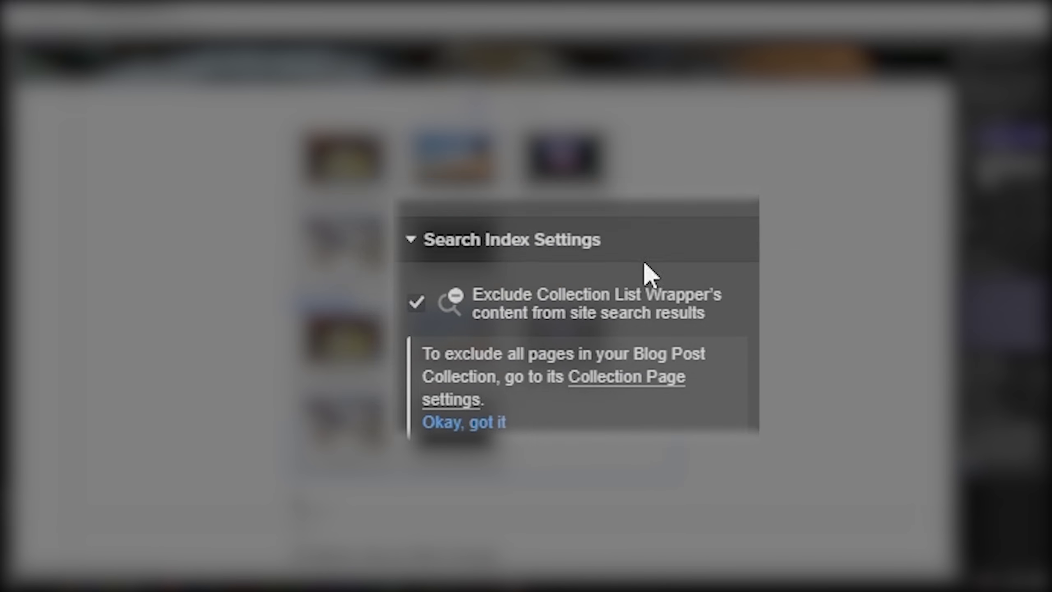
key(Tab)
text(tags)
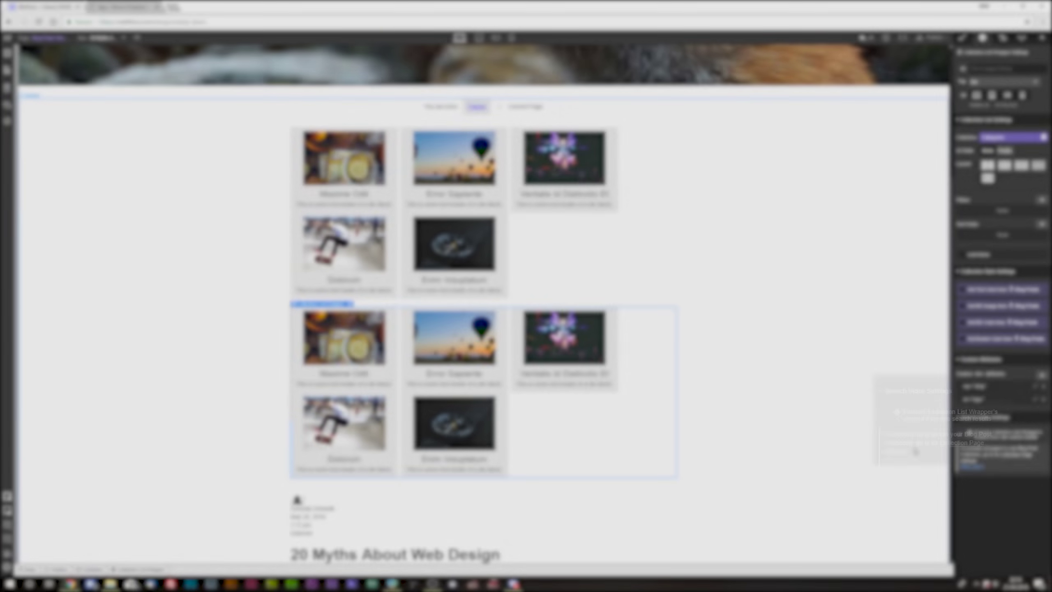
key(Delete)
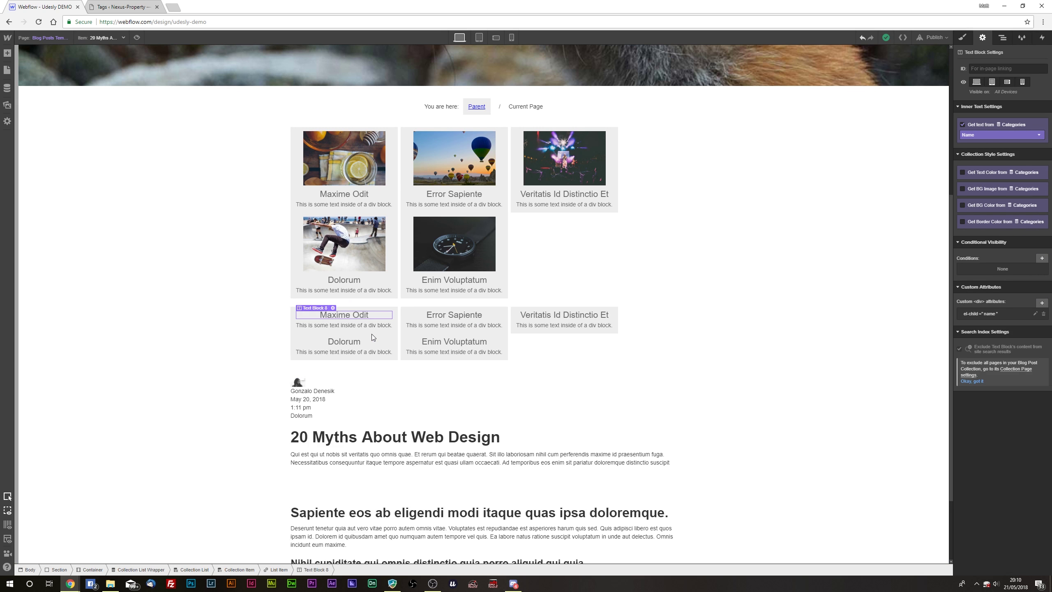
Review the custom attributes on the duplicated list's link block, name text block and description text block
click(665, 345)
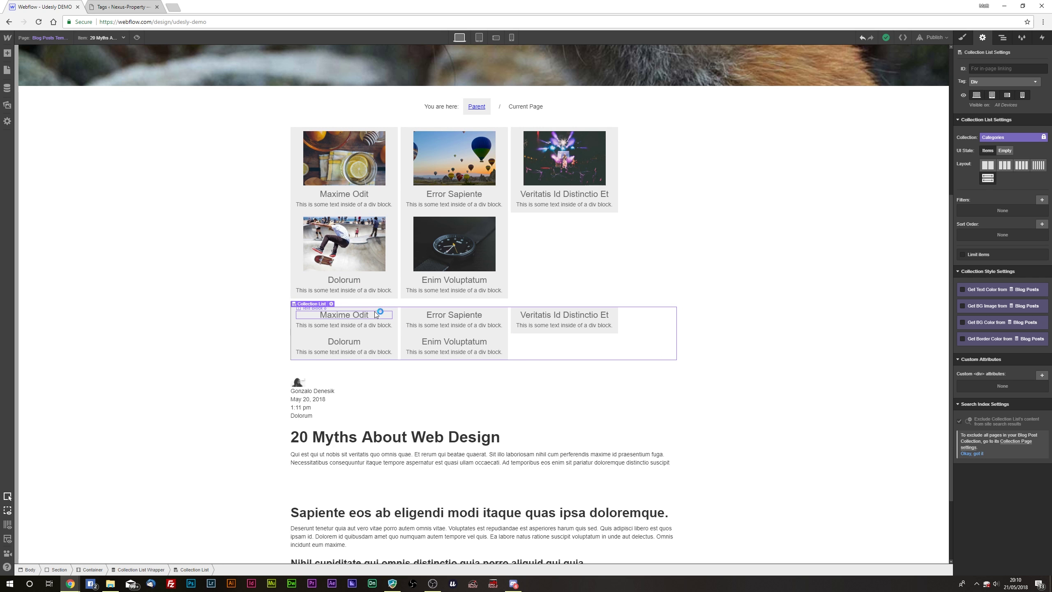
click(307, 310)
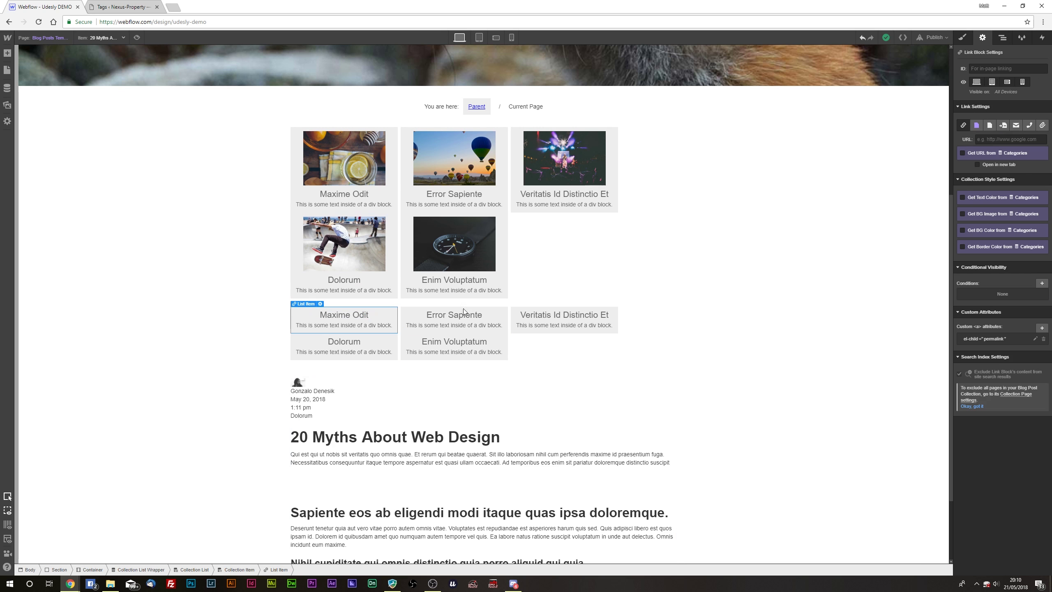
click(344, 315)
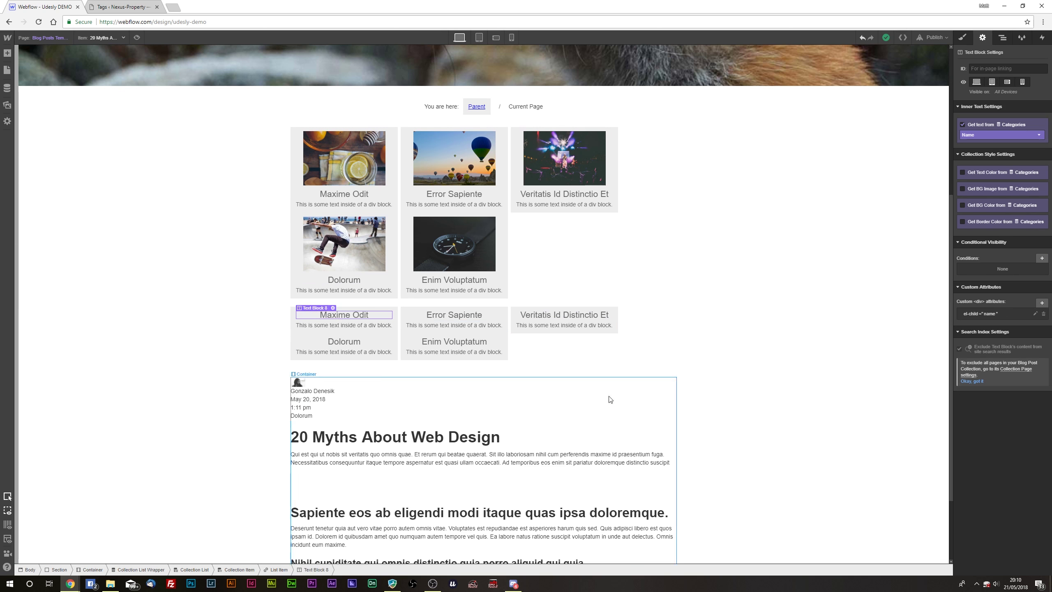
click(300, 326)
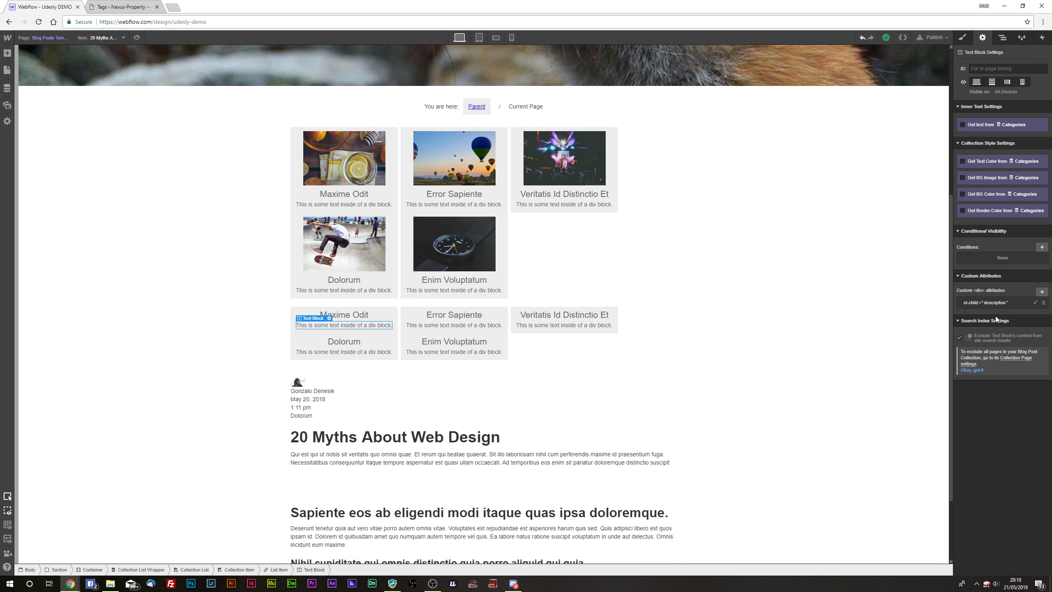
click(385, 315)
click(402, 314)
click(397, 314)
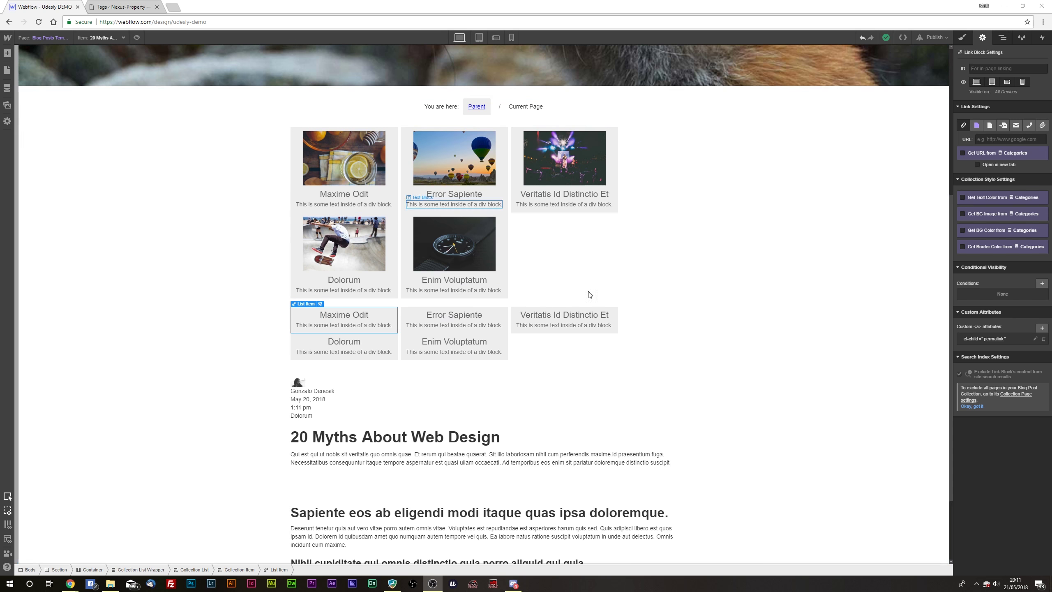
click(539, 353)
scroll(464, 374, down, 3)
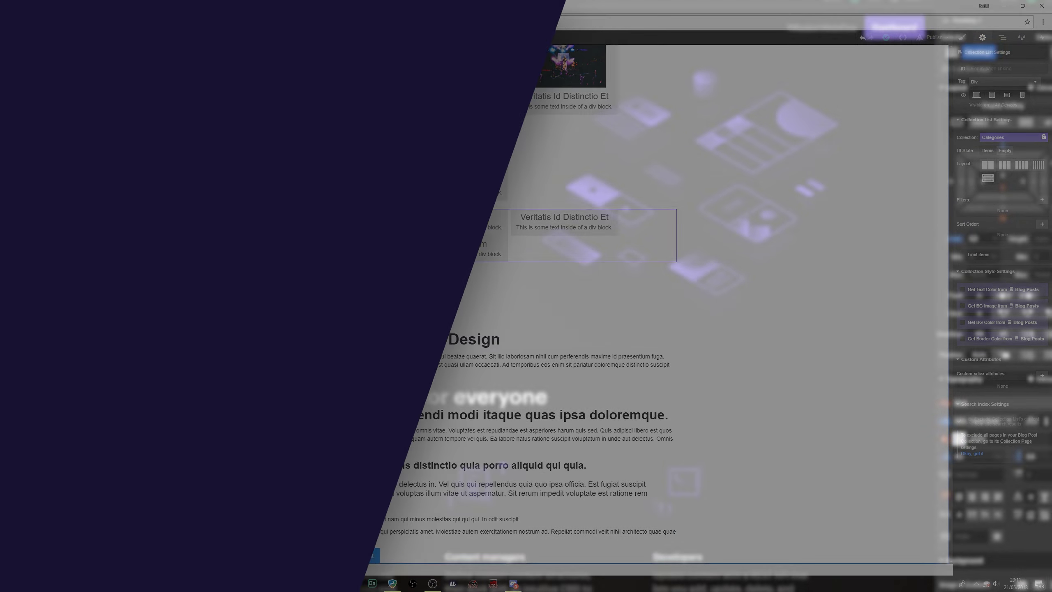